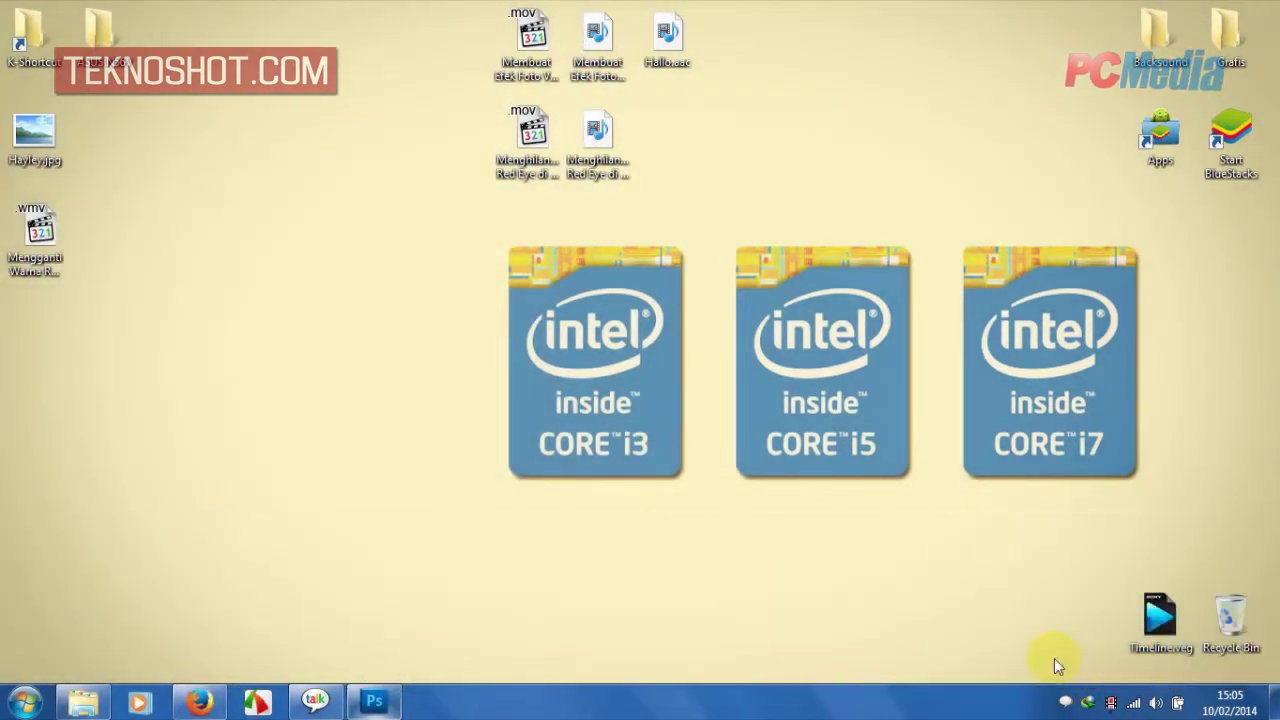
# Restore the Photoshop window showing the close-up portrait photo.
pyautogui.click(395, 685)
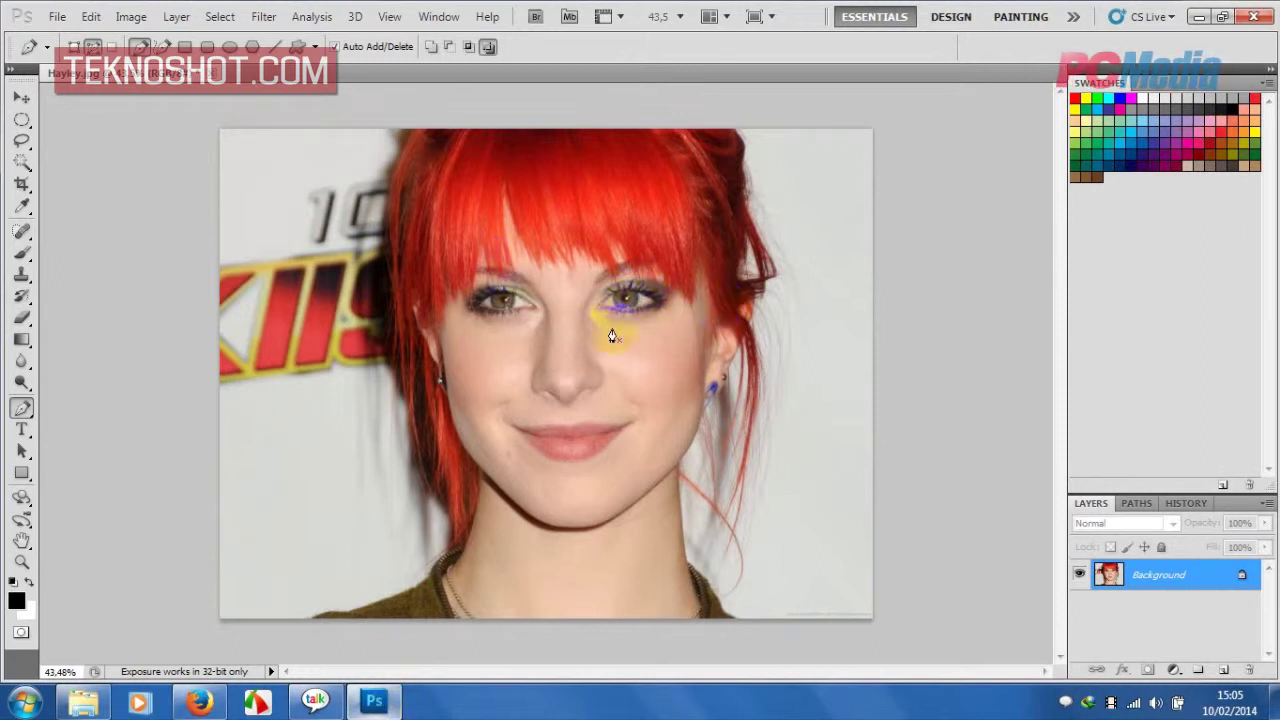
pyautogui.click(500, 298)
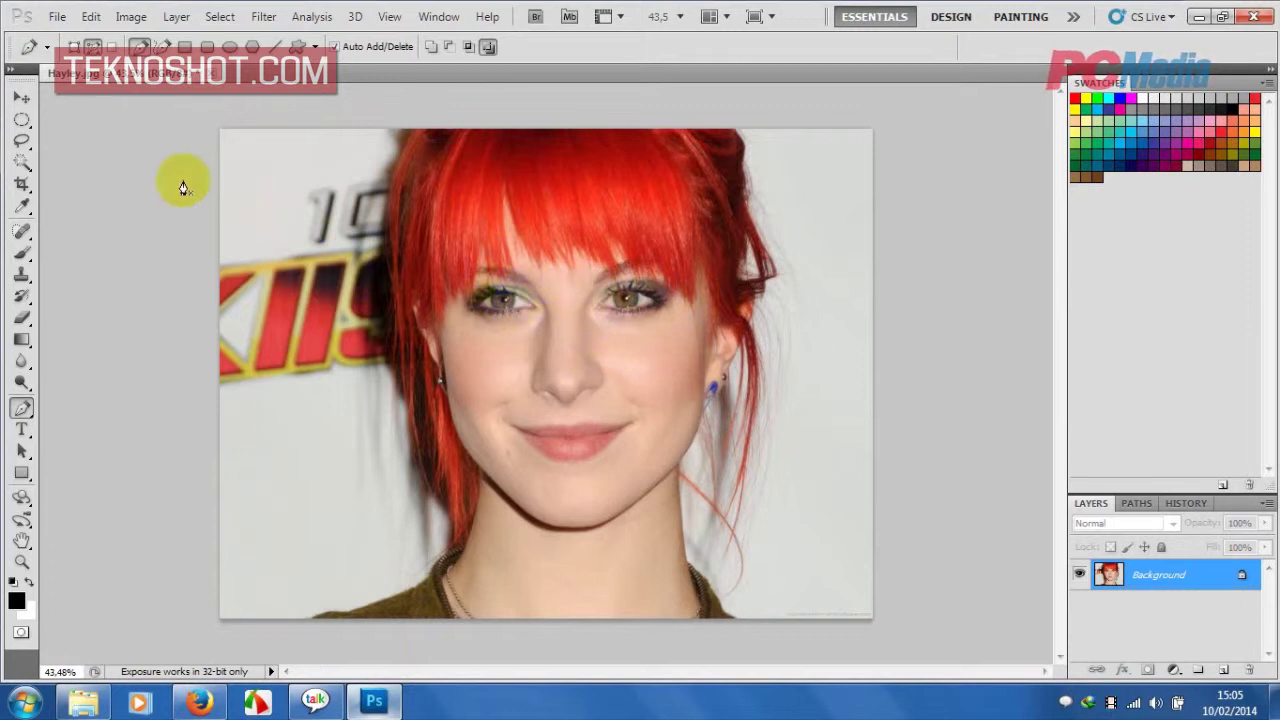
pyautogui.click(28, 121)
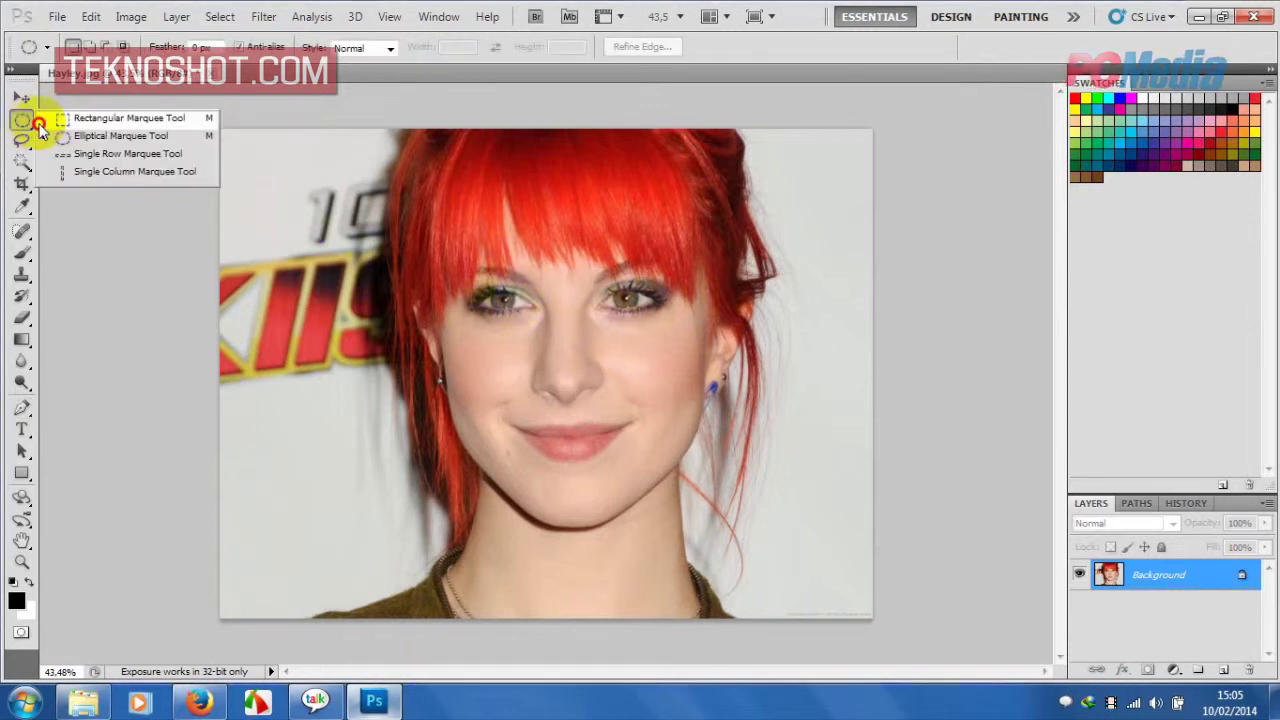
pyautogui.click(36, 140)
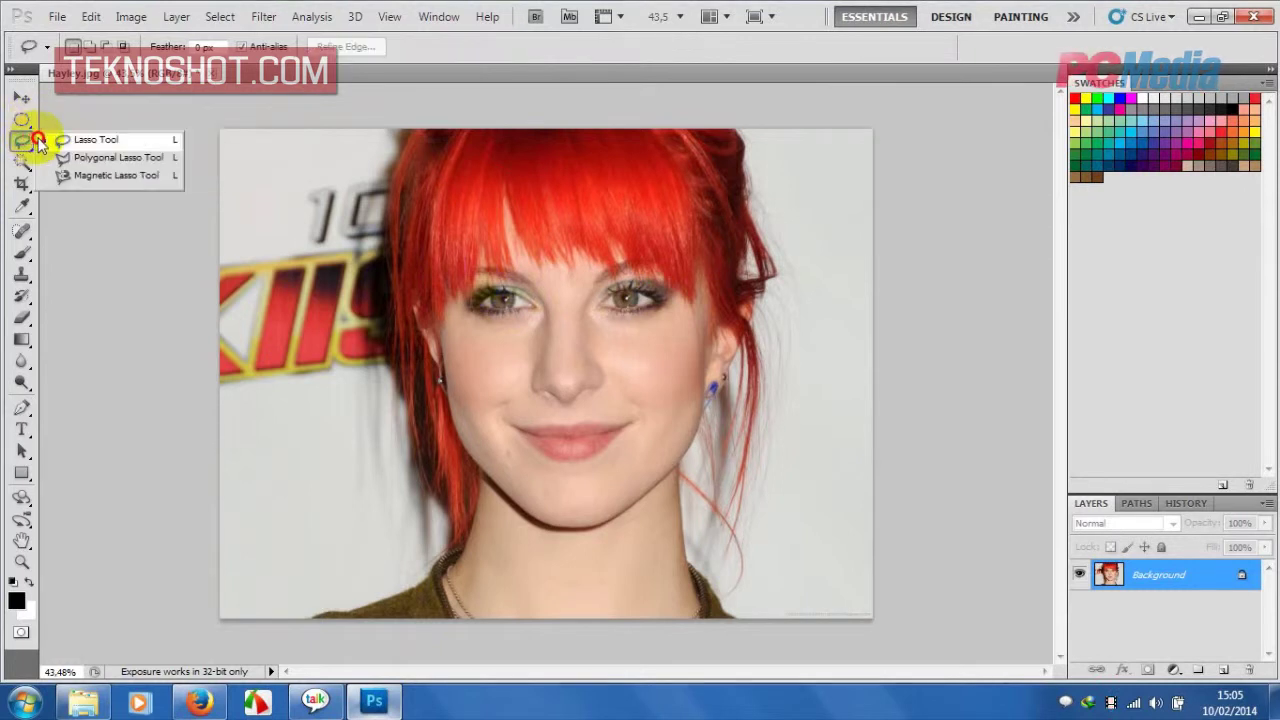
pyautogui.click(22, 140)
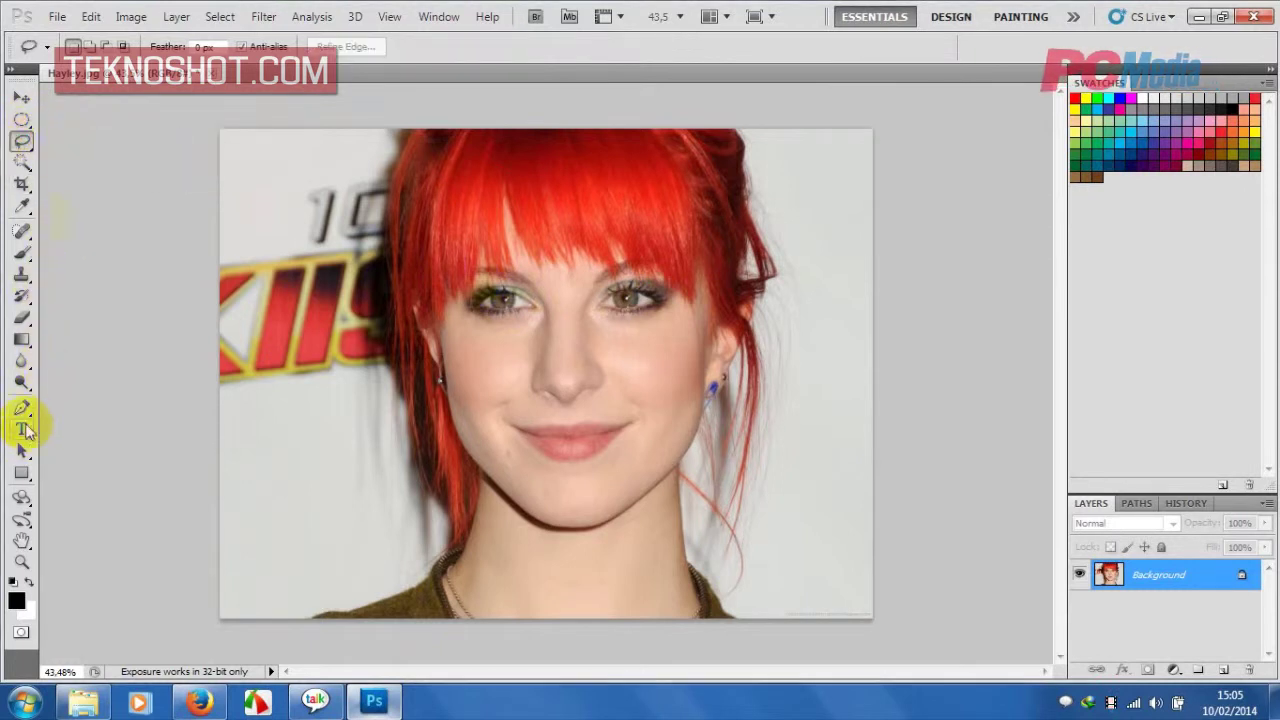
pyautogui.click(24, 408)
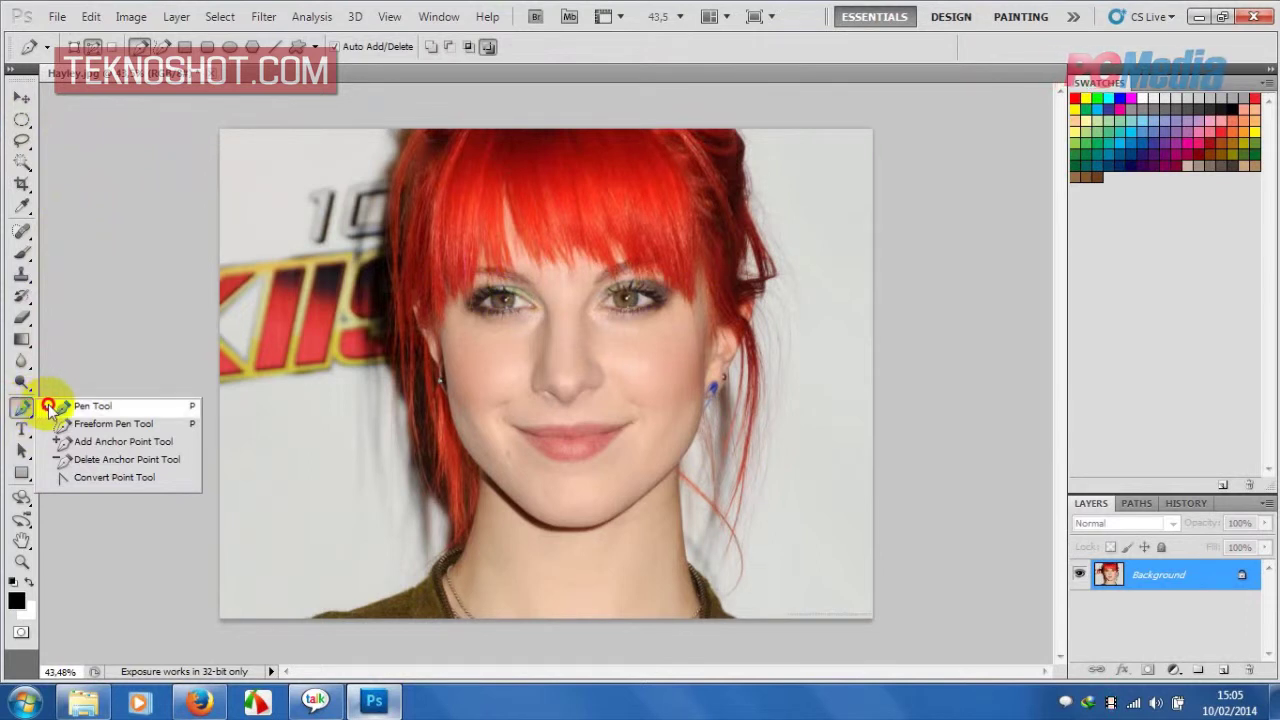
pyautogui.click(49, 408)
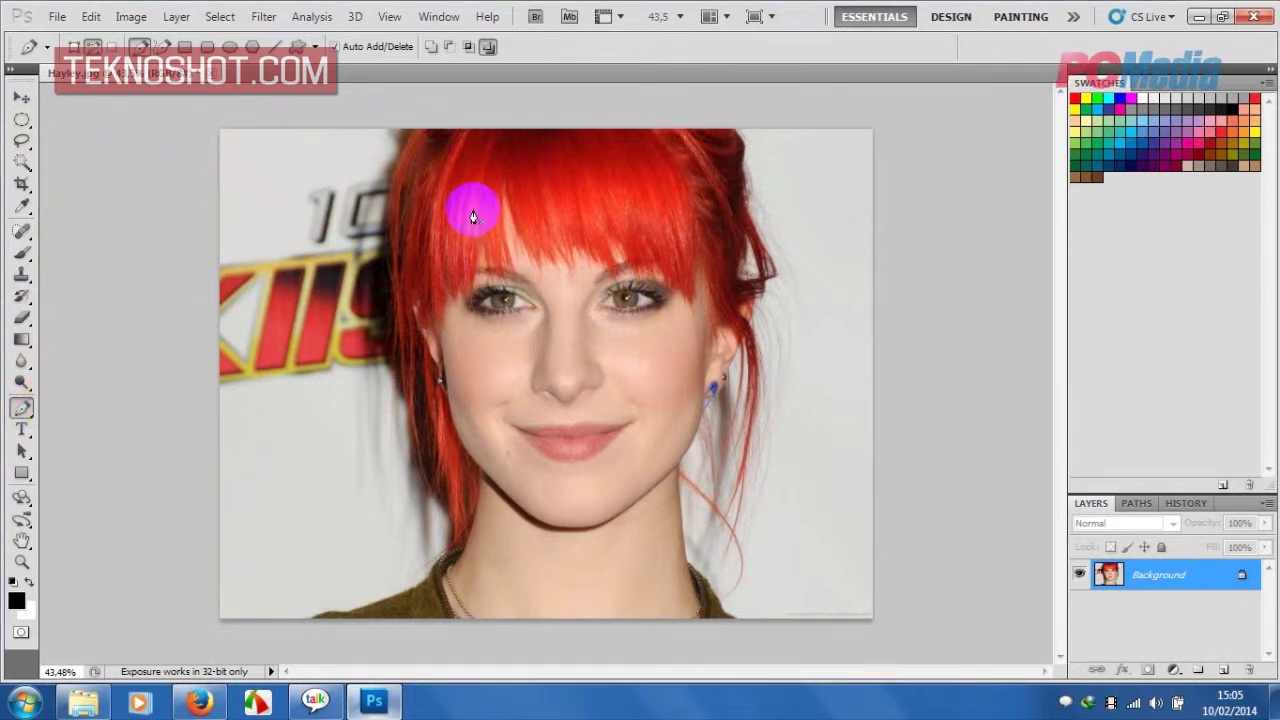
pyautogui.moveTo(471, 206); pyautogui.dragTo(508, 255)
# Zoom in on the left eye and start a curved pen path along the iris's lower edge.
pyautogui.scroll(2, 508, 258)
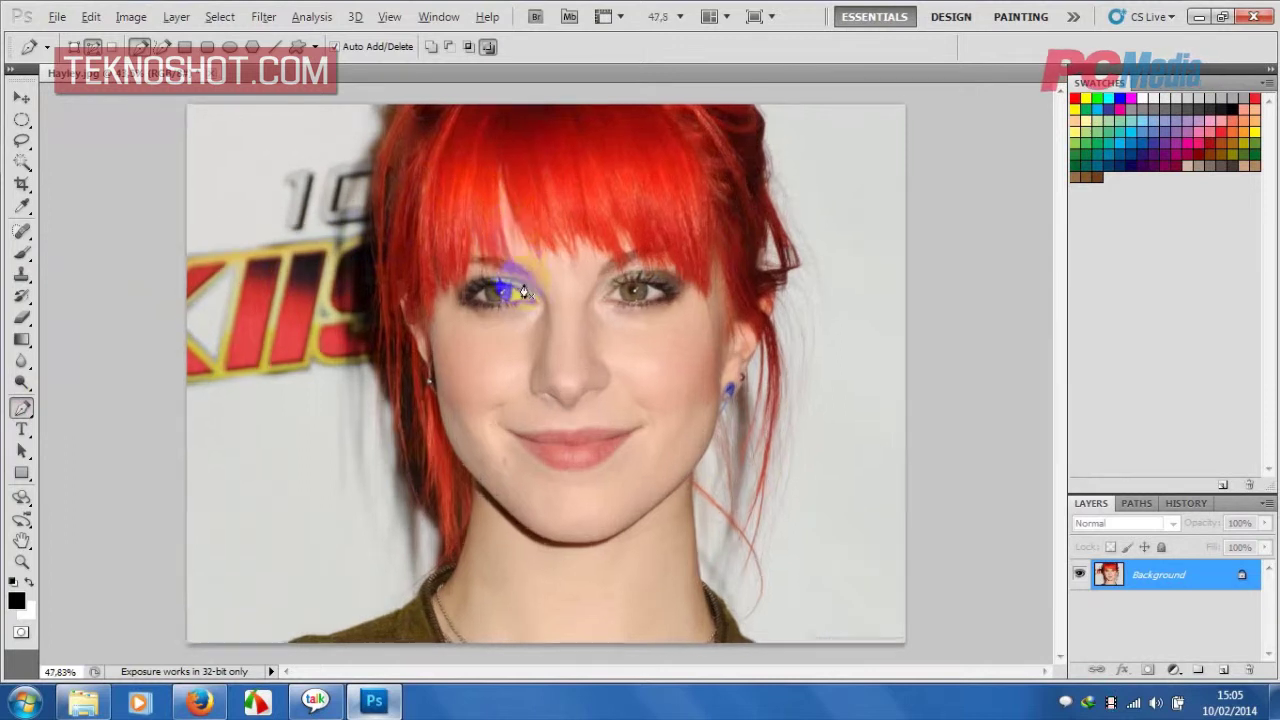
pyautogui.scroll(2, 524, 292)
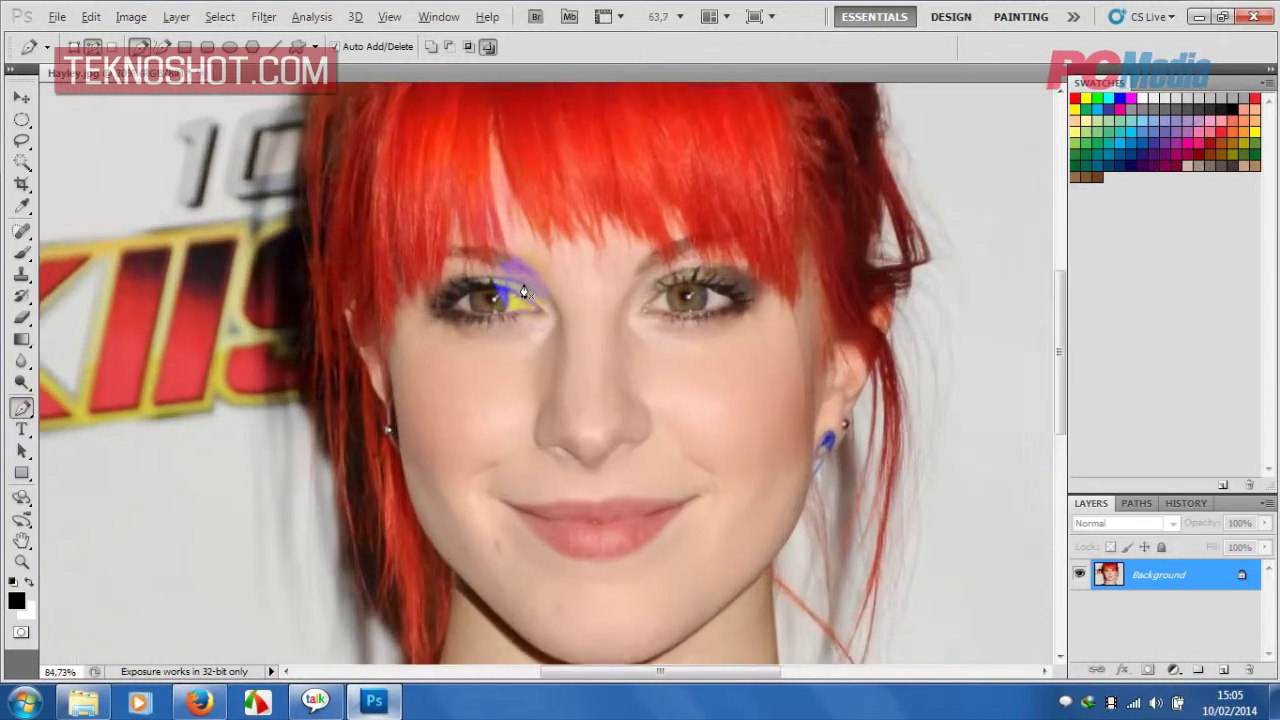
pyautogui.scroll(1, 524, 292)
pyautogui.scroll(1, 524, 292)
pyautogui.scroll(1, 524, 292)
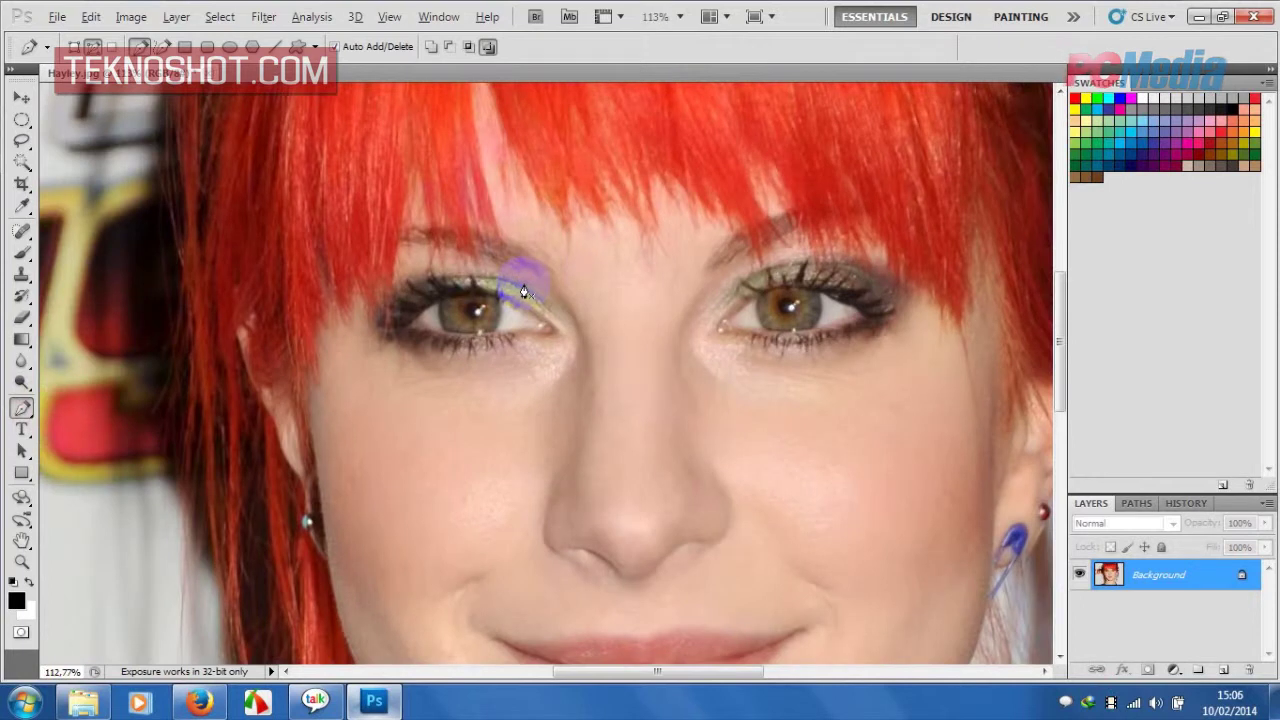
pyautogui.scroll(1, 524, 292)
pyautogui.scroll(1, 524, 292)
pyautogui.scroll(2, 524, 292)
pyautogui.scroll(2, 524, 292)
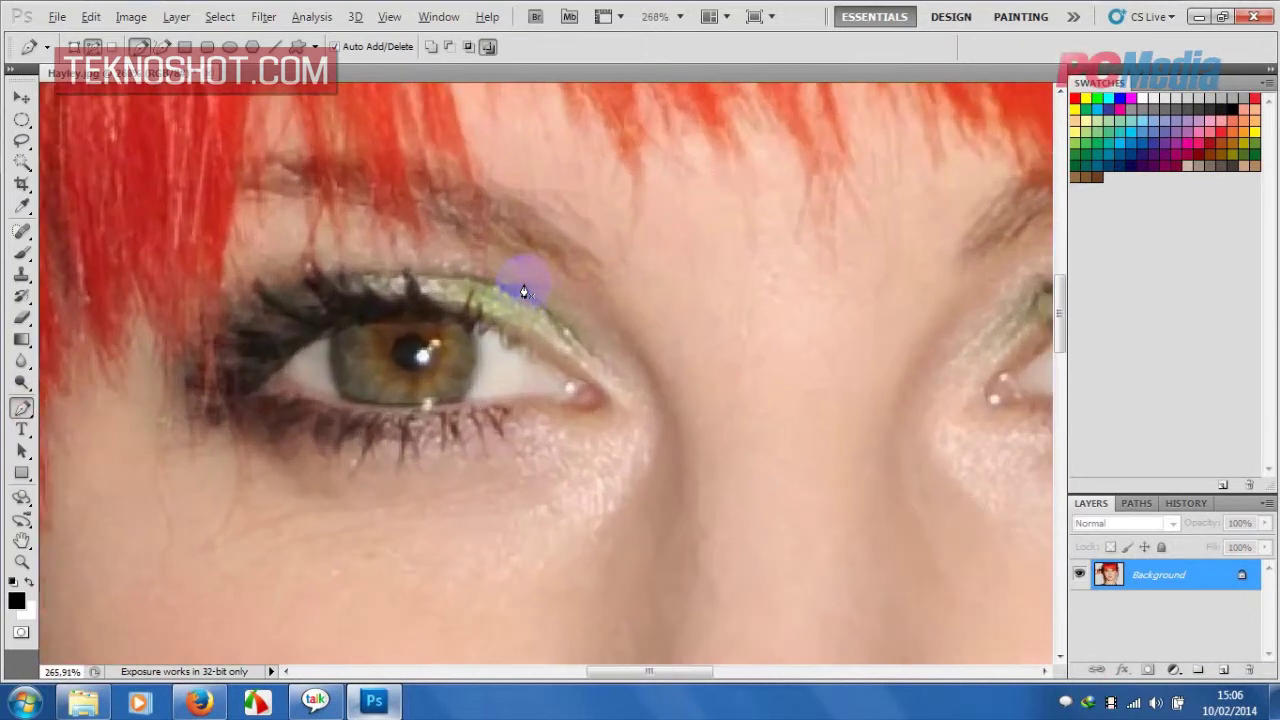
pyautogui.scroll(1, 524, 292)
pyautogui.click(314, 352)
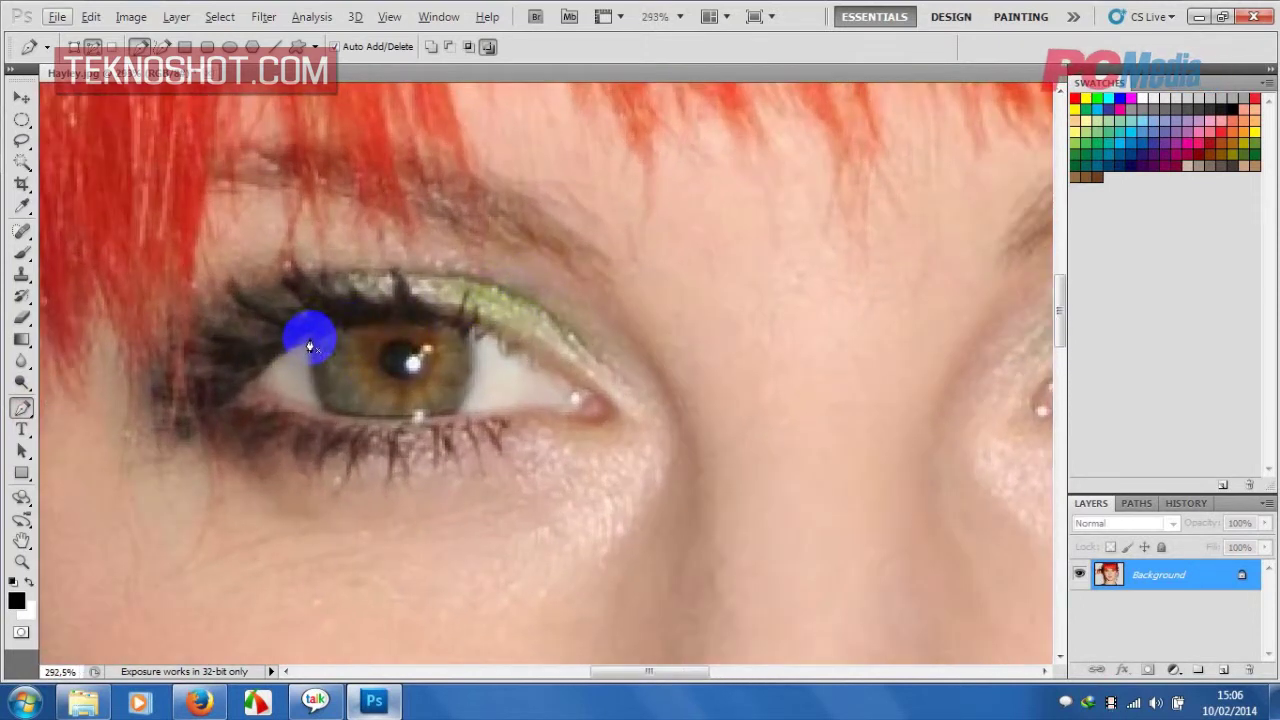
pyautogui.click(319, 416)
pyautogui.moveTo(319, 412); pyautogui.dragTo(340, 422)
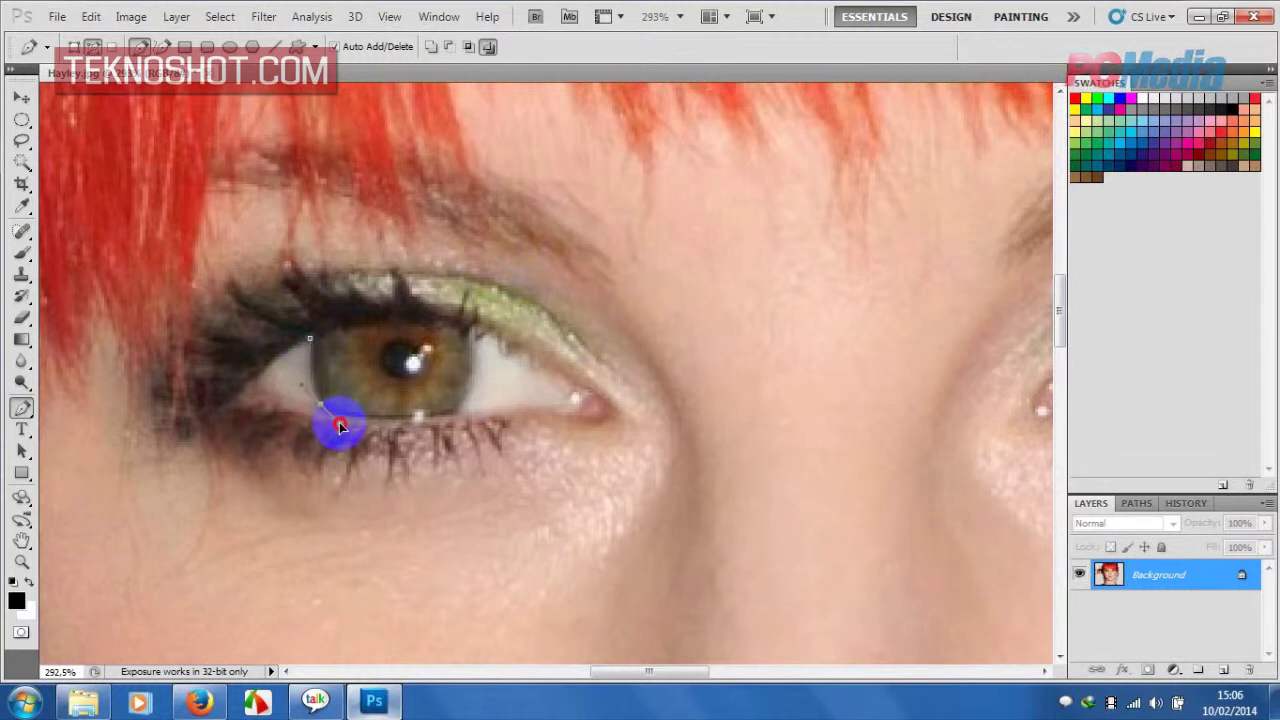
pyautogui.moveTo(340, 426); pyautogui.dragTo(323, 409)
# Curve the path around the rest of the left iris and close it on the first anchor.
pyautogui.click(470, 425)
pyautogui.moveTo(456, 421); pyautogui.dragTo(480, 403)
pyautogui.click(559, 408)
pyautogui.moveTo(559, 408); pyautogui.dragTo(575, 396)
pyautogui.click(459, 419)
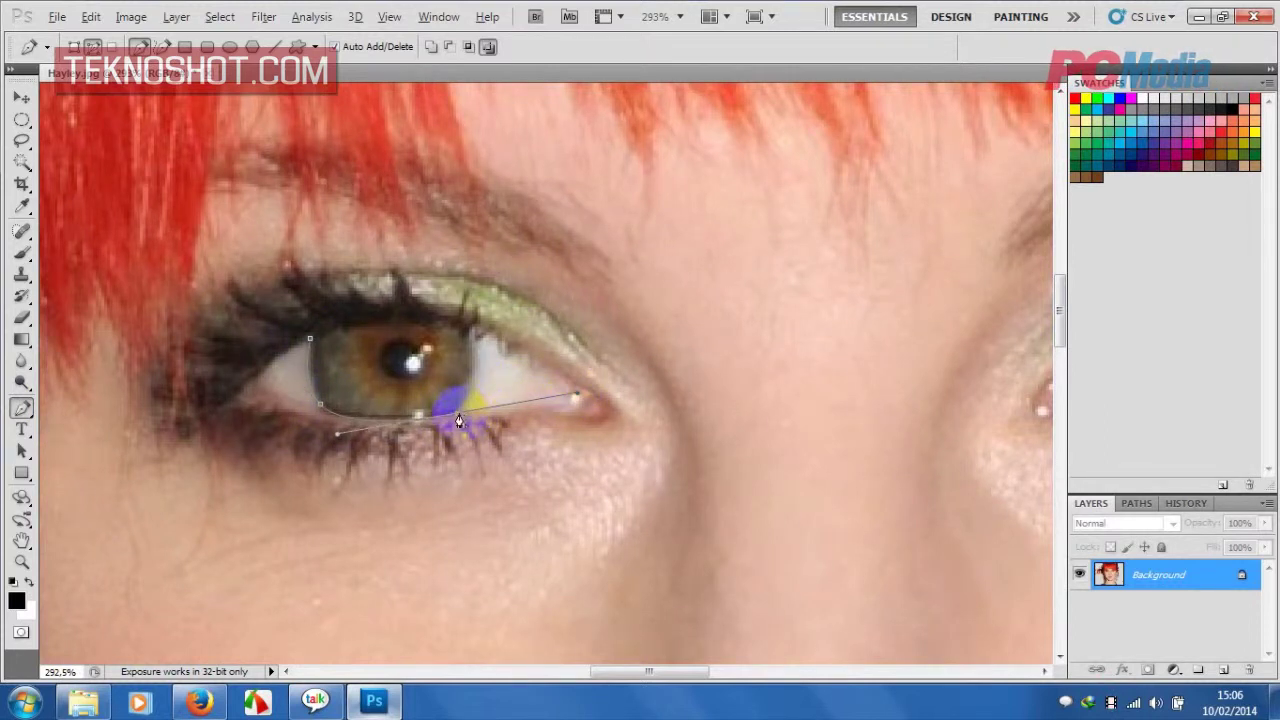
pyautogui.click(475, 350)
pyautogui.moveTo(475, 341); pyautogui.dragTo(469, 276)
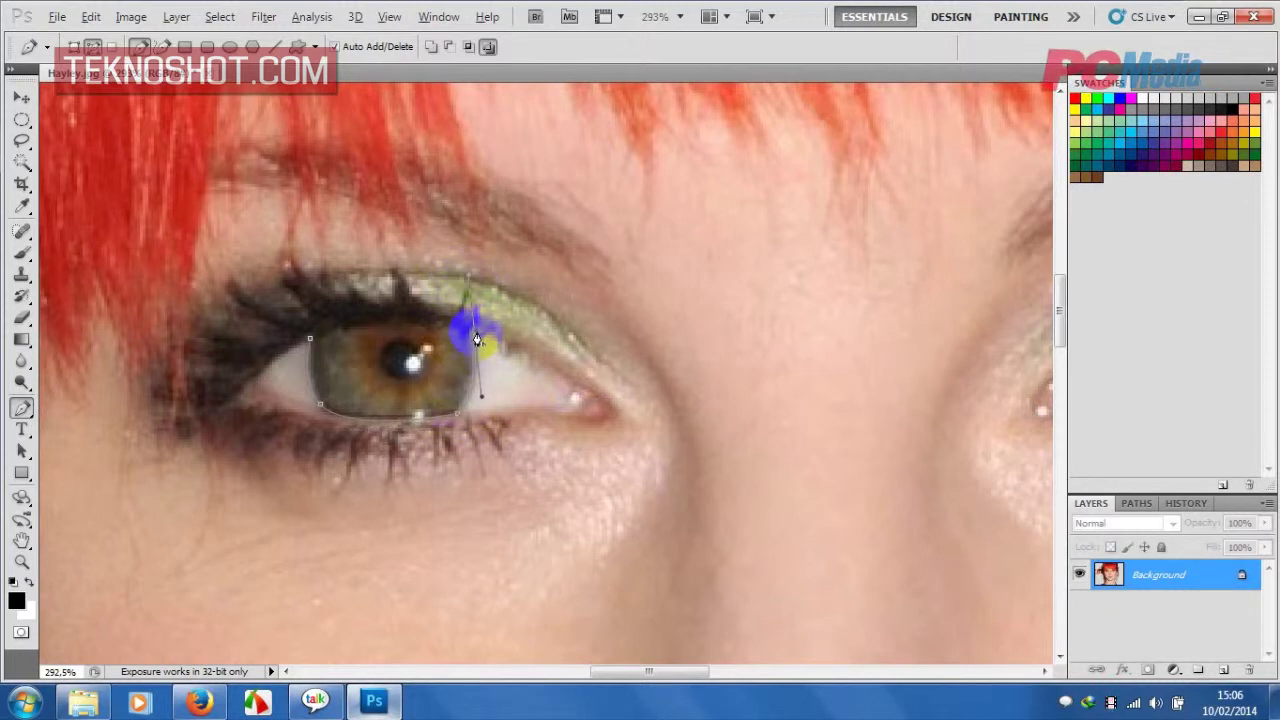
pyautogui.moveTo(310, 338); pyautogui.dragTo(222, 388)
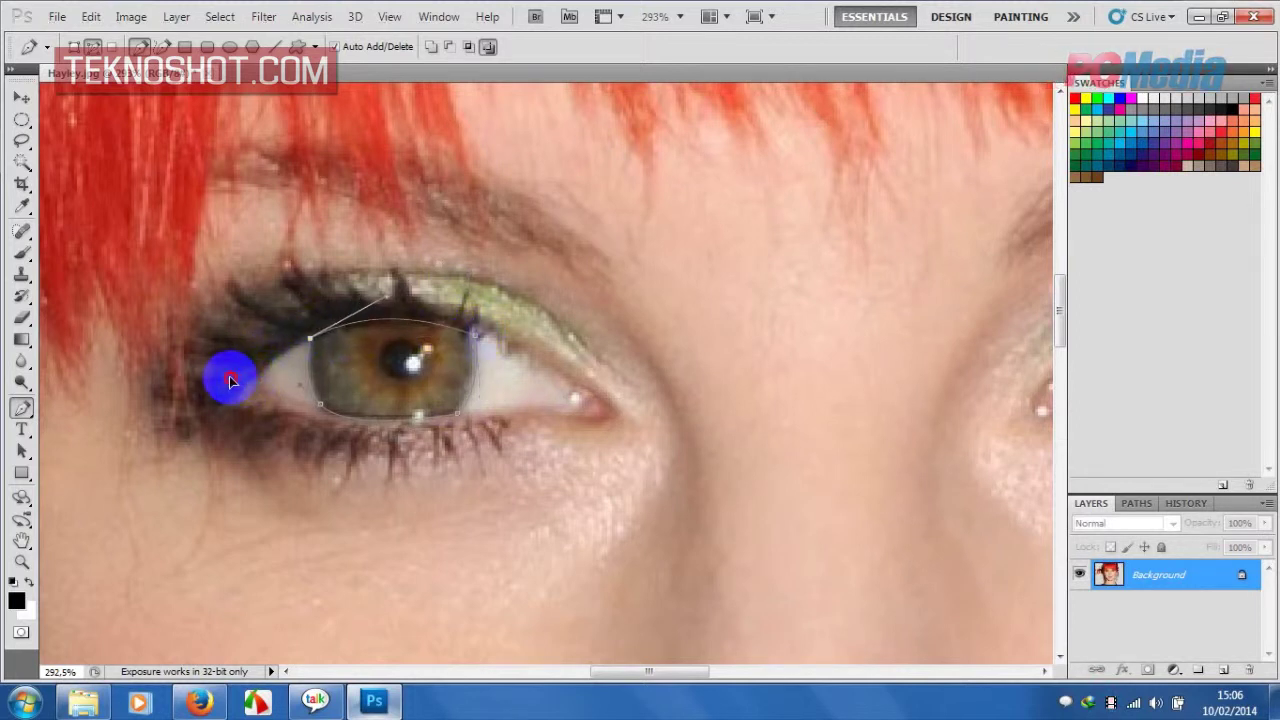
pyautogui.moveTo(222, 388); pyautogui.dragTo(216, 376)
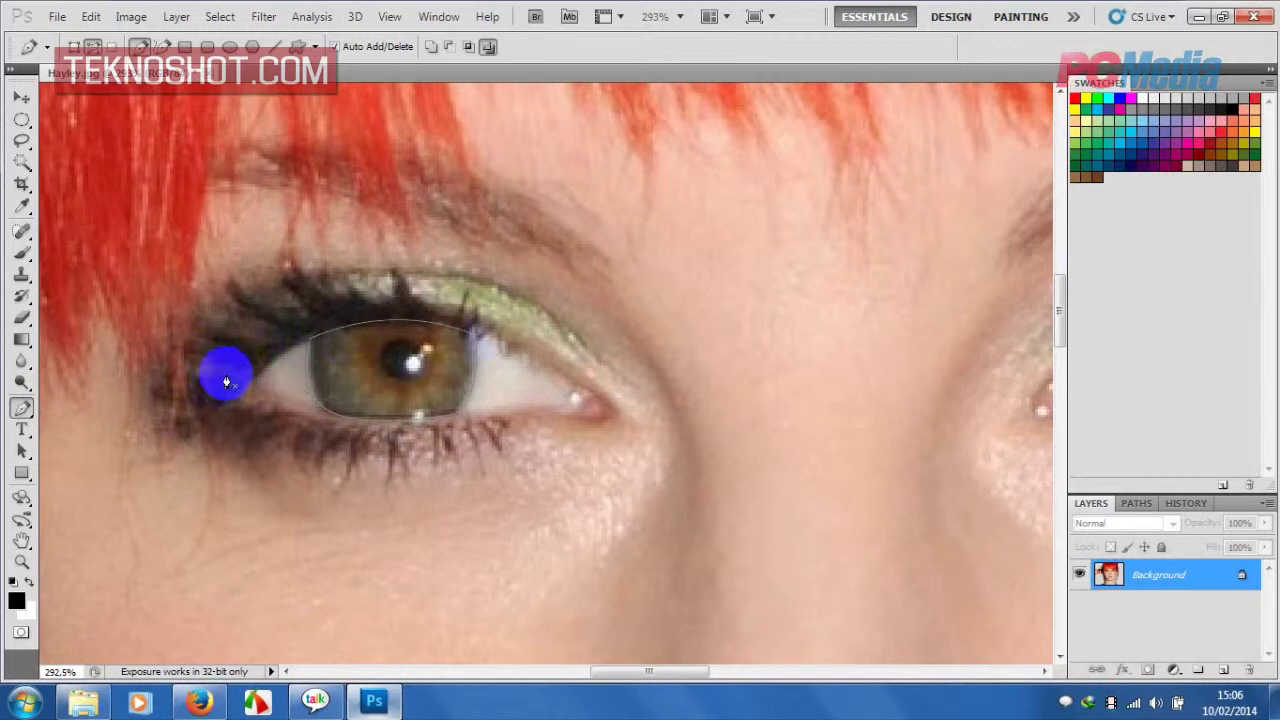
pyautogui.scroll(-1, 578, 318)
pyautogui.moveTo(622, 674); pyautogui.dragTo(684, 672)
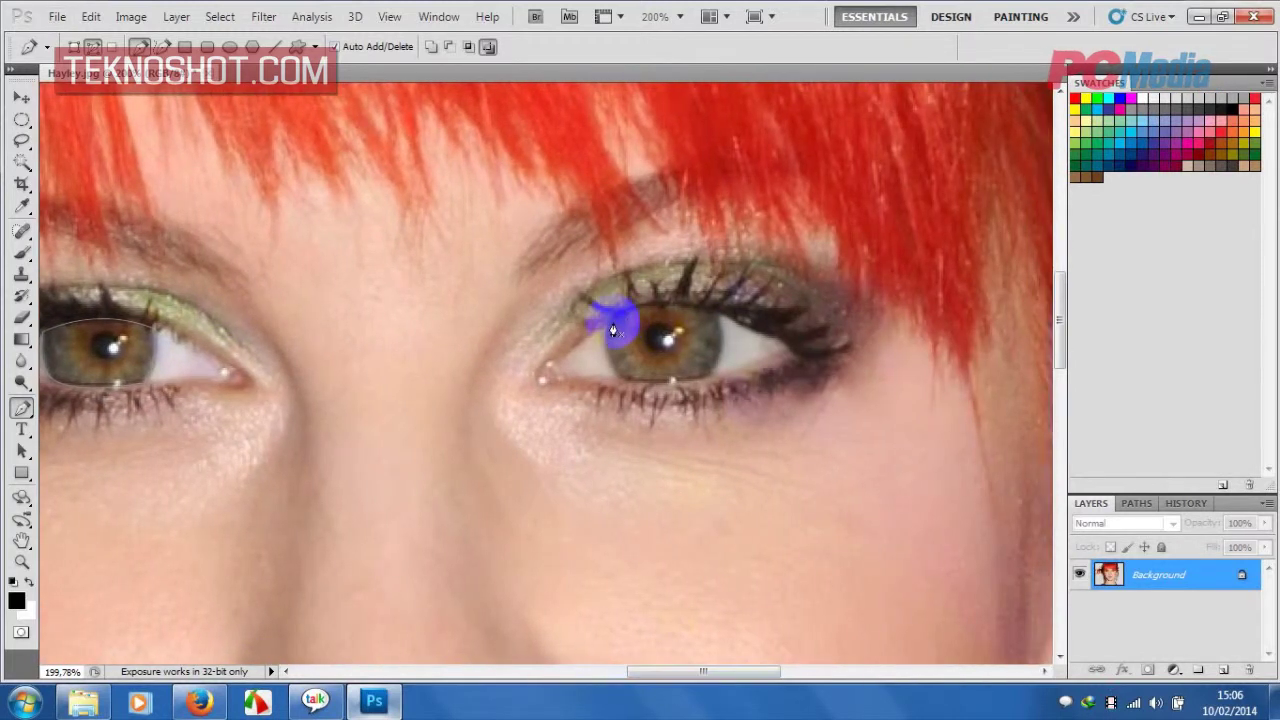
# Start a curved pen path around the right iris, following its lower lid edge.
pyautogui.click(612, 321)
pyautogui.moveTo(601, 364); pyautogui.dragTo(651, 398)
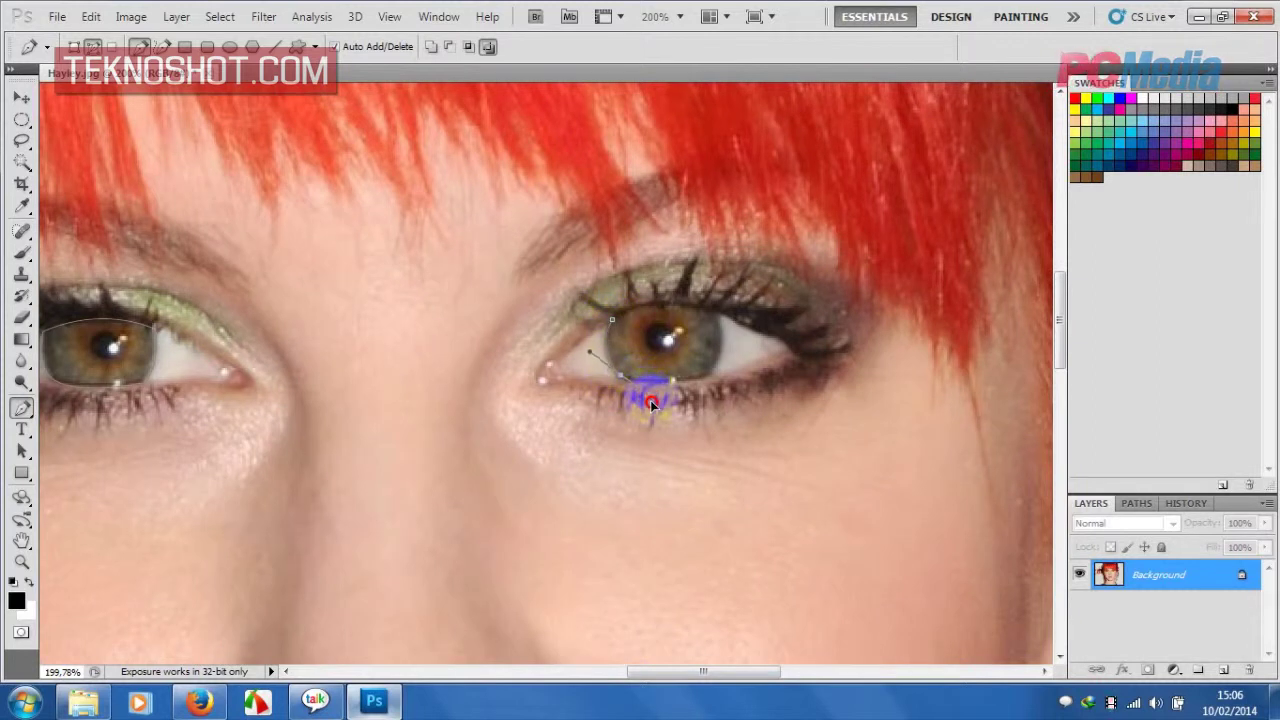
pyautogui.click(620, 388)
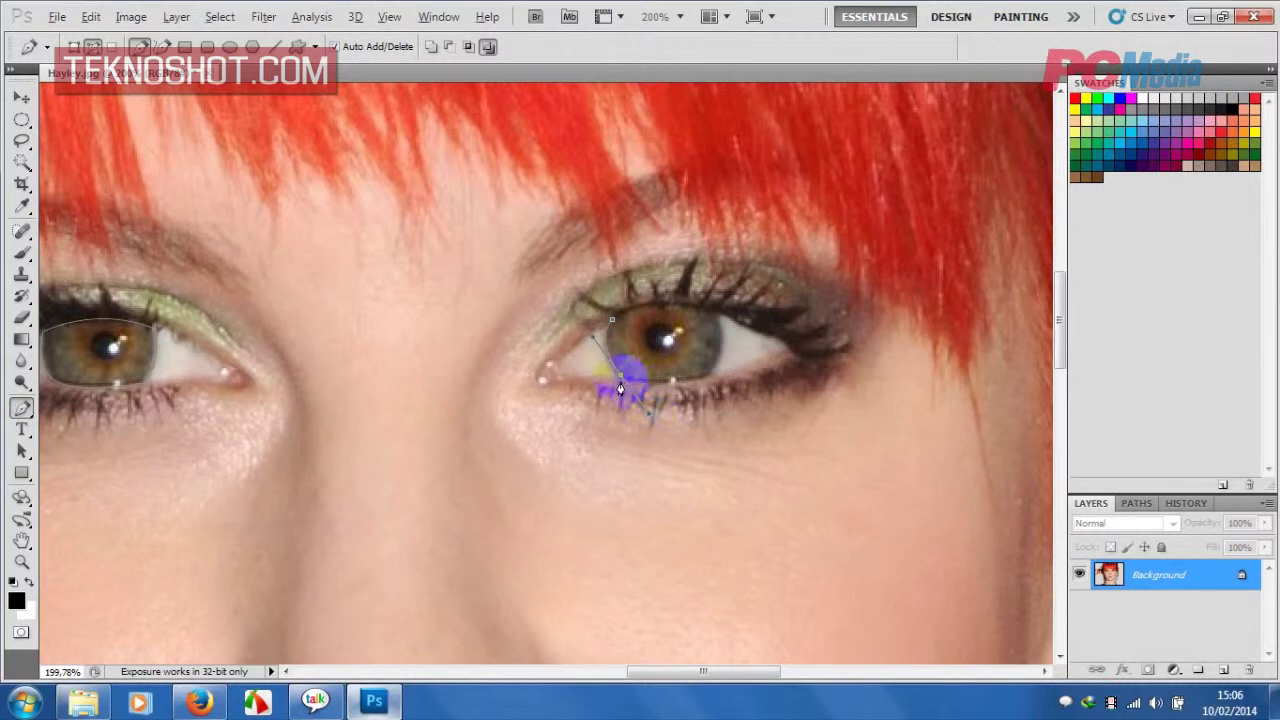
pyautogui.moveTo(703, 358)
pyautogui.mouseDown()
pyautogui.moveTo(707, 383)
pyautogui.moveTo(764, 349)
pyautogui.mouseUp()
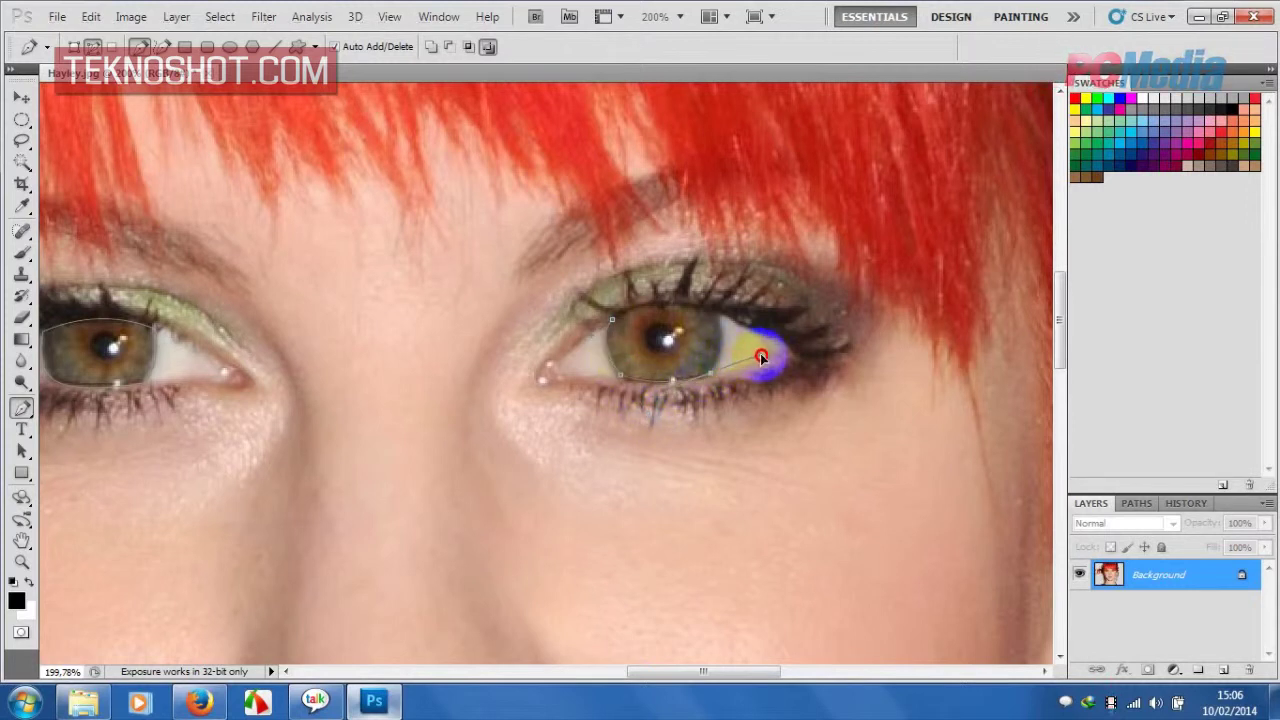
pyautogui.moveTo(765, 348); pyautogui.dragTo(716, 320)
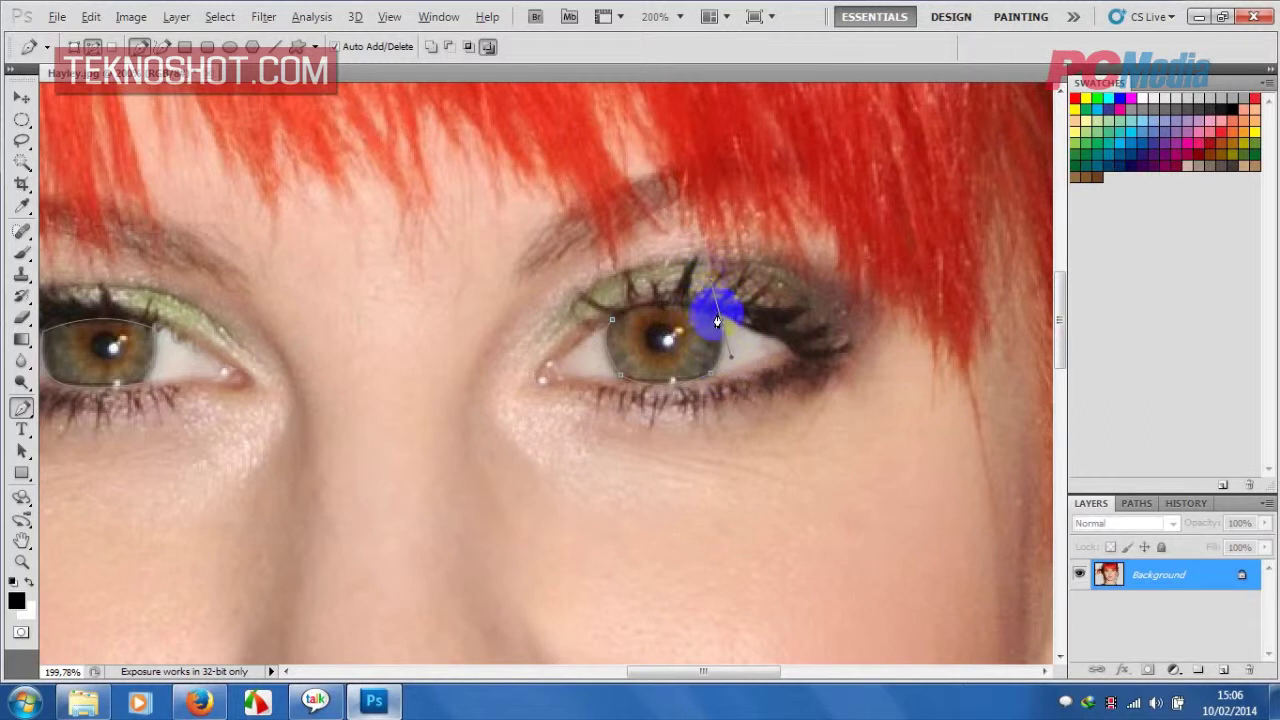
# Close the right iris path on its starting anchor and zoom back out.
pyautogui.click(612, 323)
pyautogui.moveTo(612, 323); pyautogui.dragTo(558, 350)
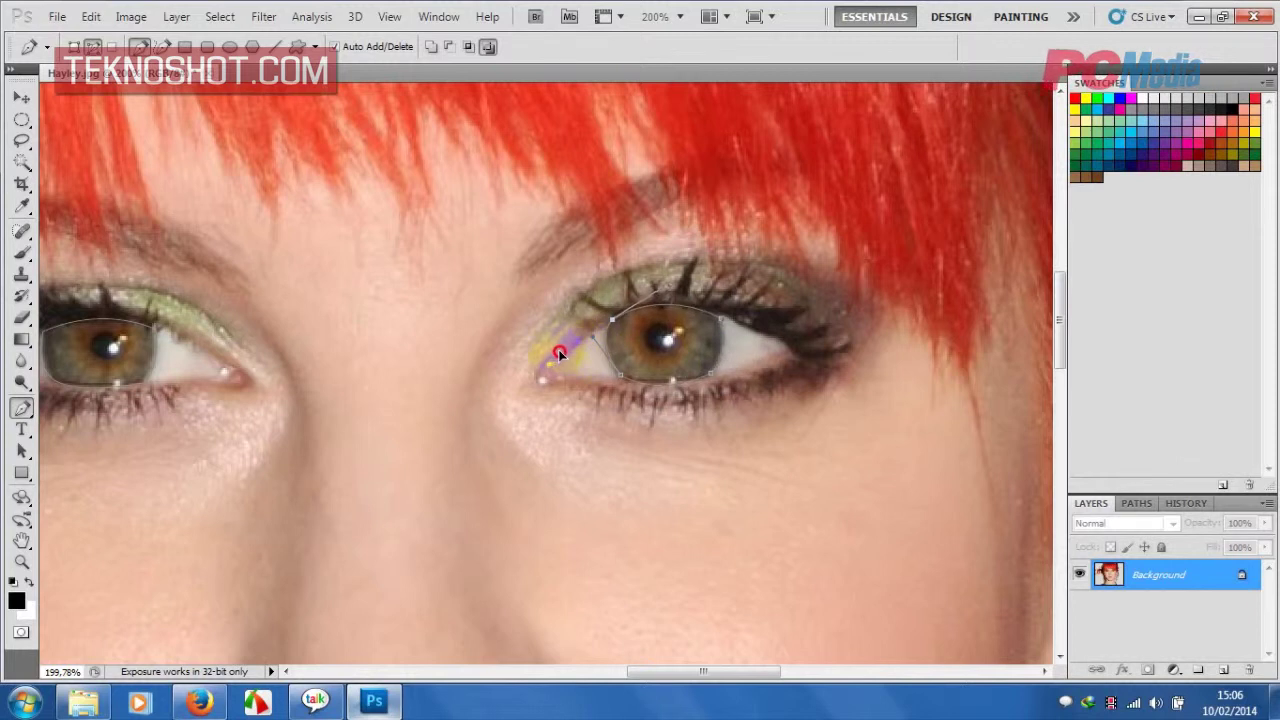
pyautogui.scroll(-5, 562, 350)
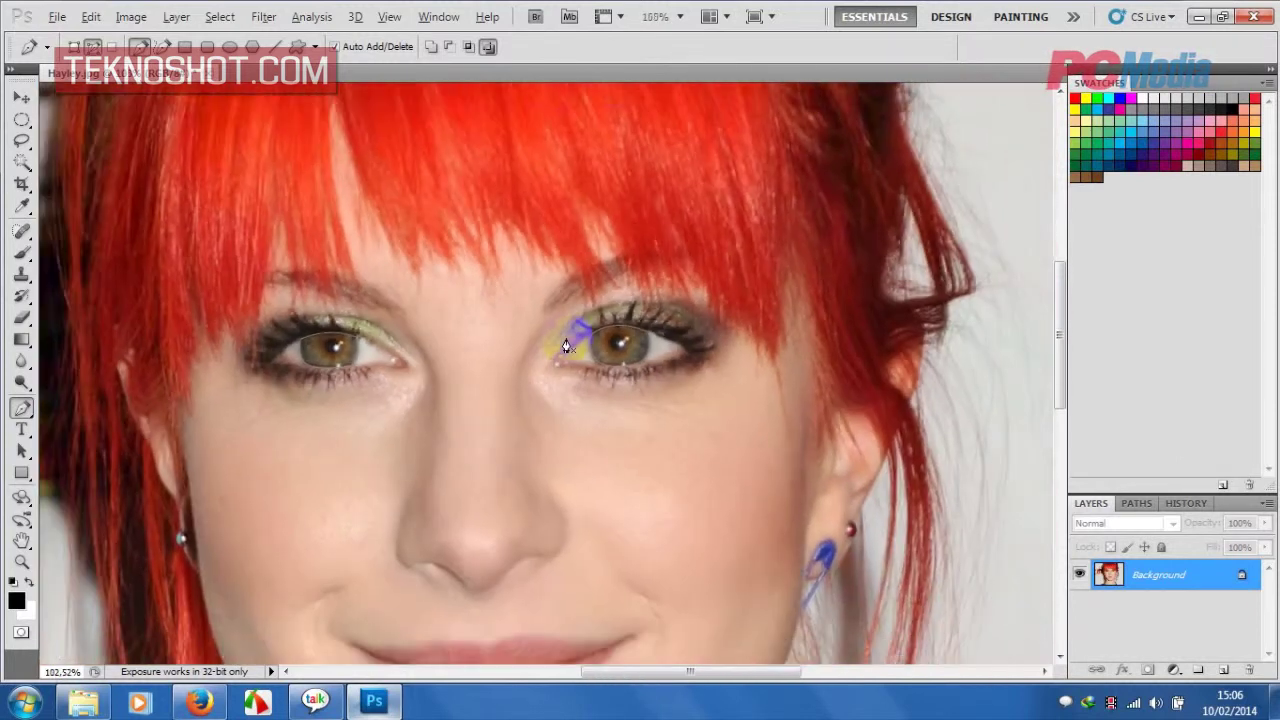
pyautogui.scroll(-1, 566, 346)
pyautogui.scroll(2, 566, 346)
pyautogui.scroll(1, 568, 346)
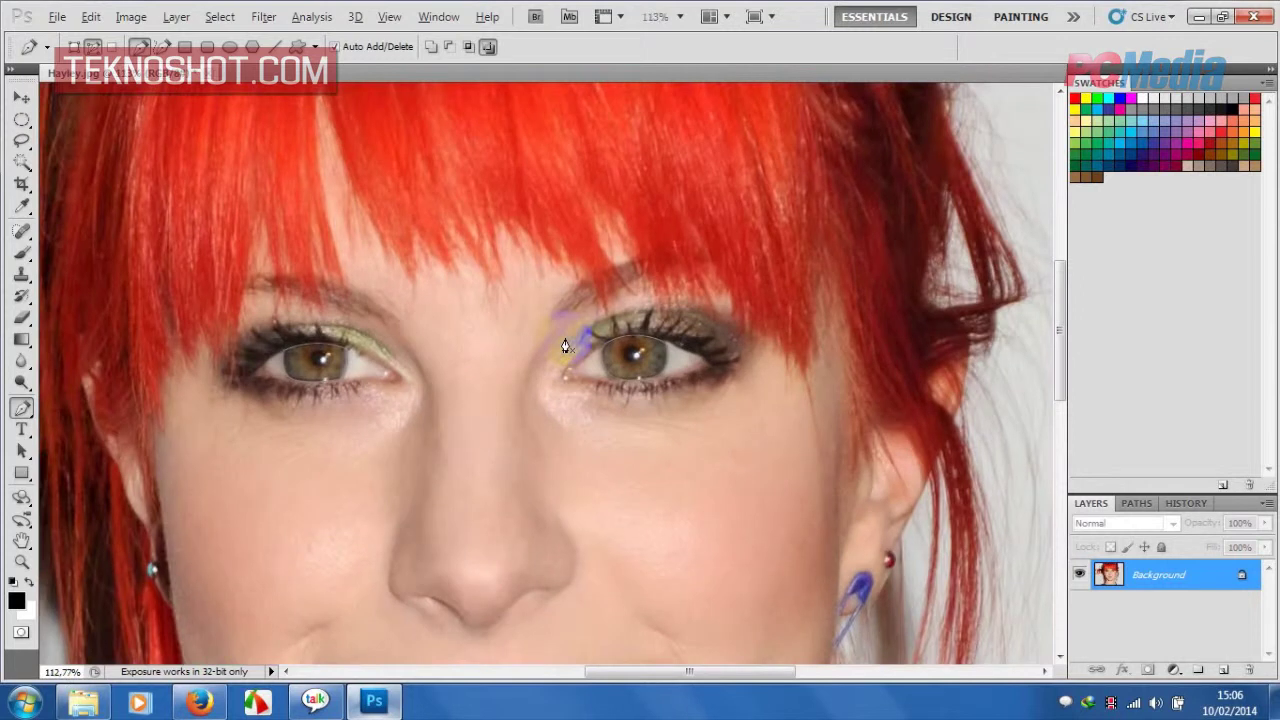
pyautogui.scroll(1, 569, 346)
# Load the Work Path as a selection, then return to a taller Layers panel.
pyautogui.click(1137, 503)
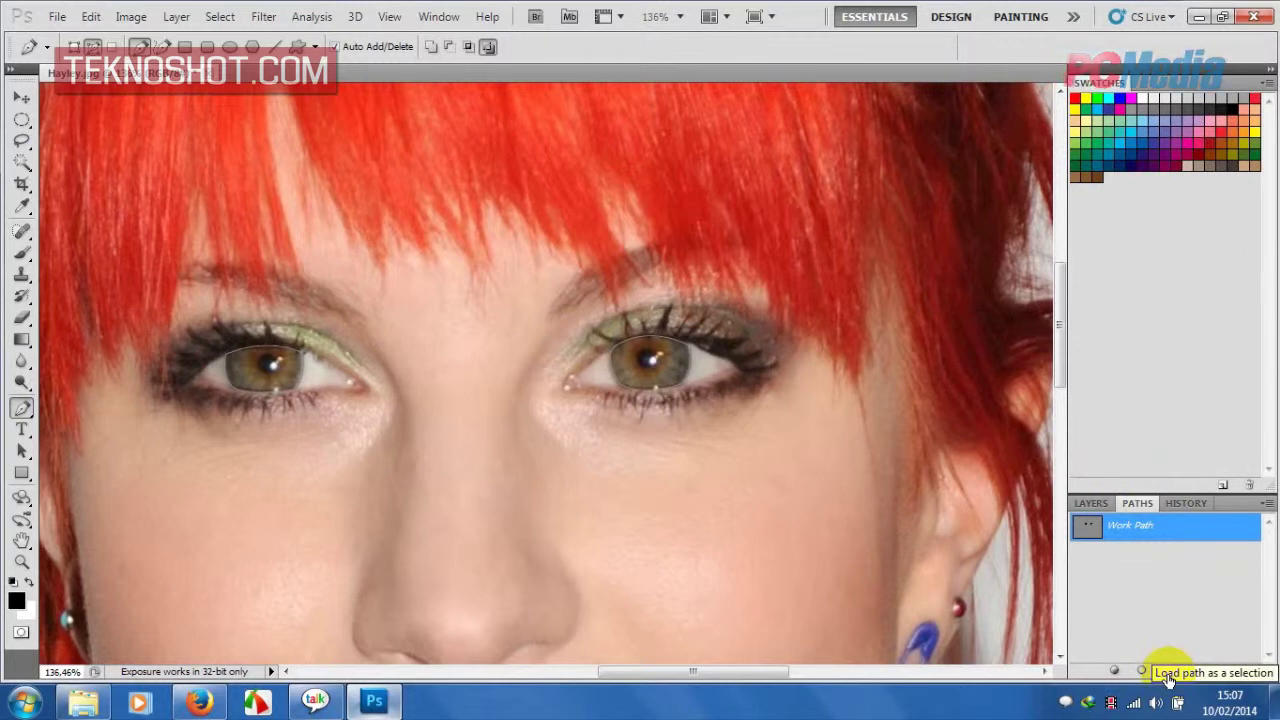
pyautogui.click(1166, 678)
pyautogui.click(1152, 652)
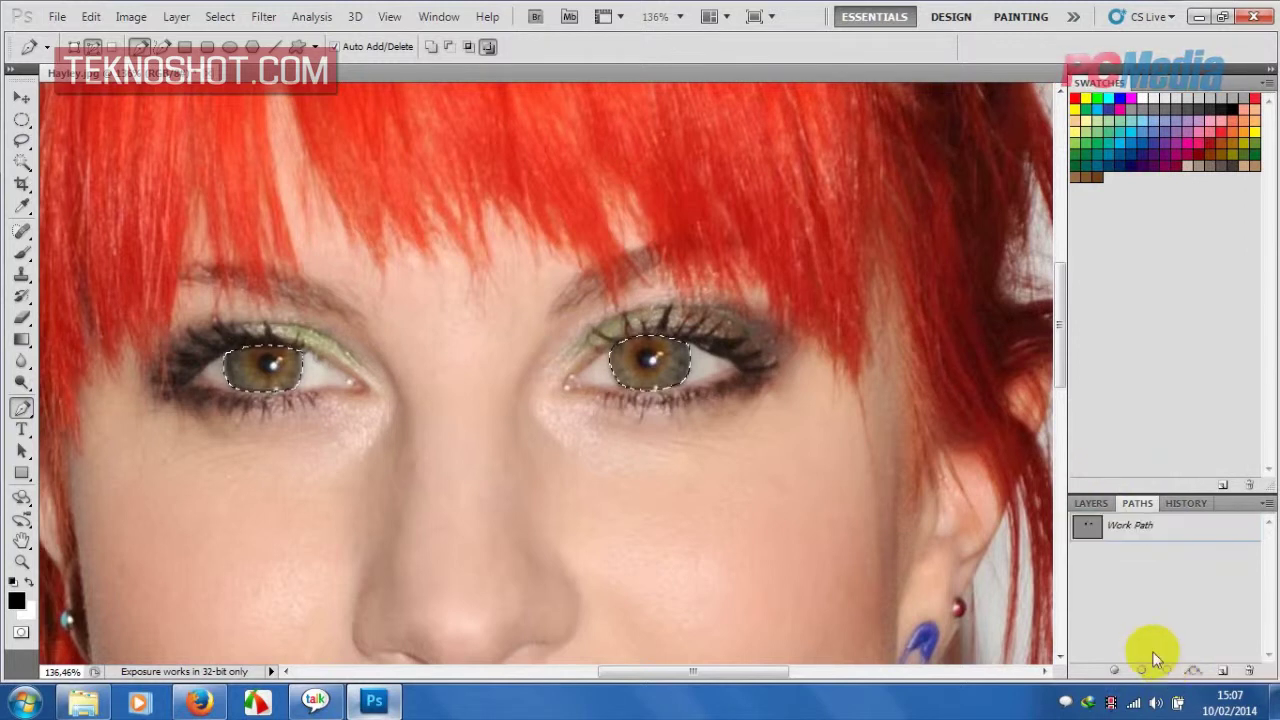
pyautogui.click(1095, 502)
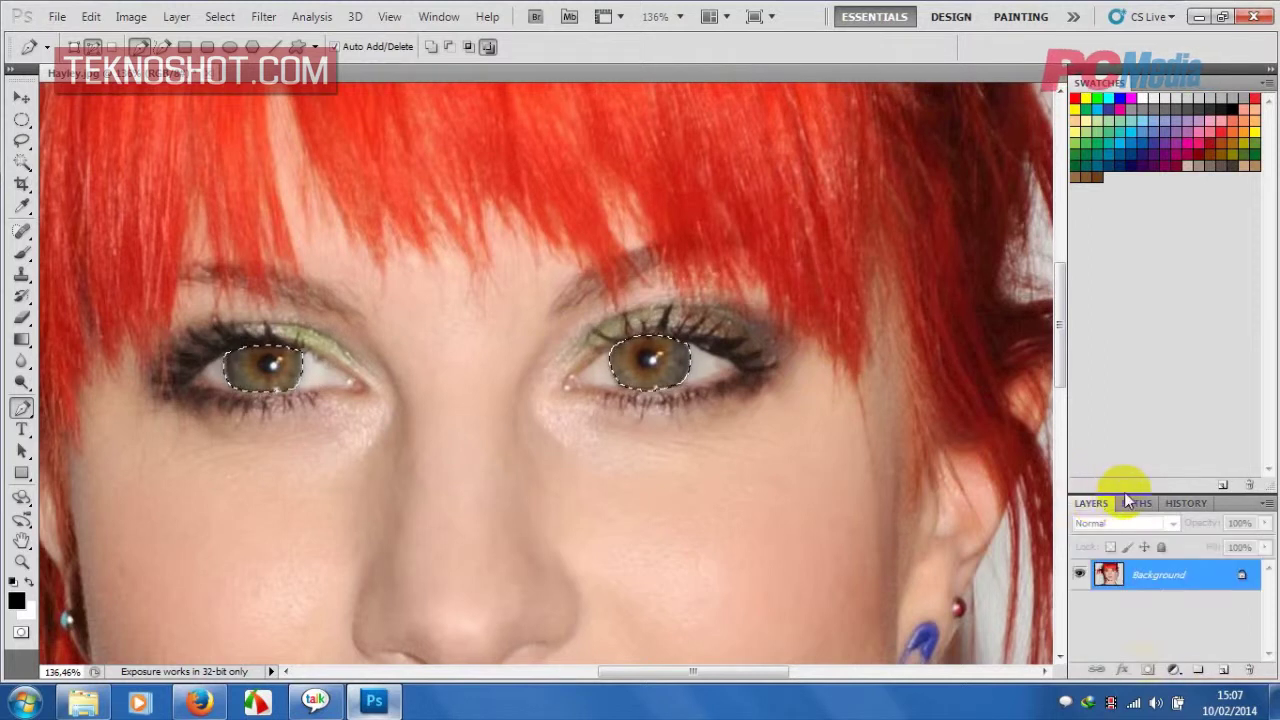
pyautogui.moveTo(1130, 490); pyautogui.dragTo(1120, 292)
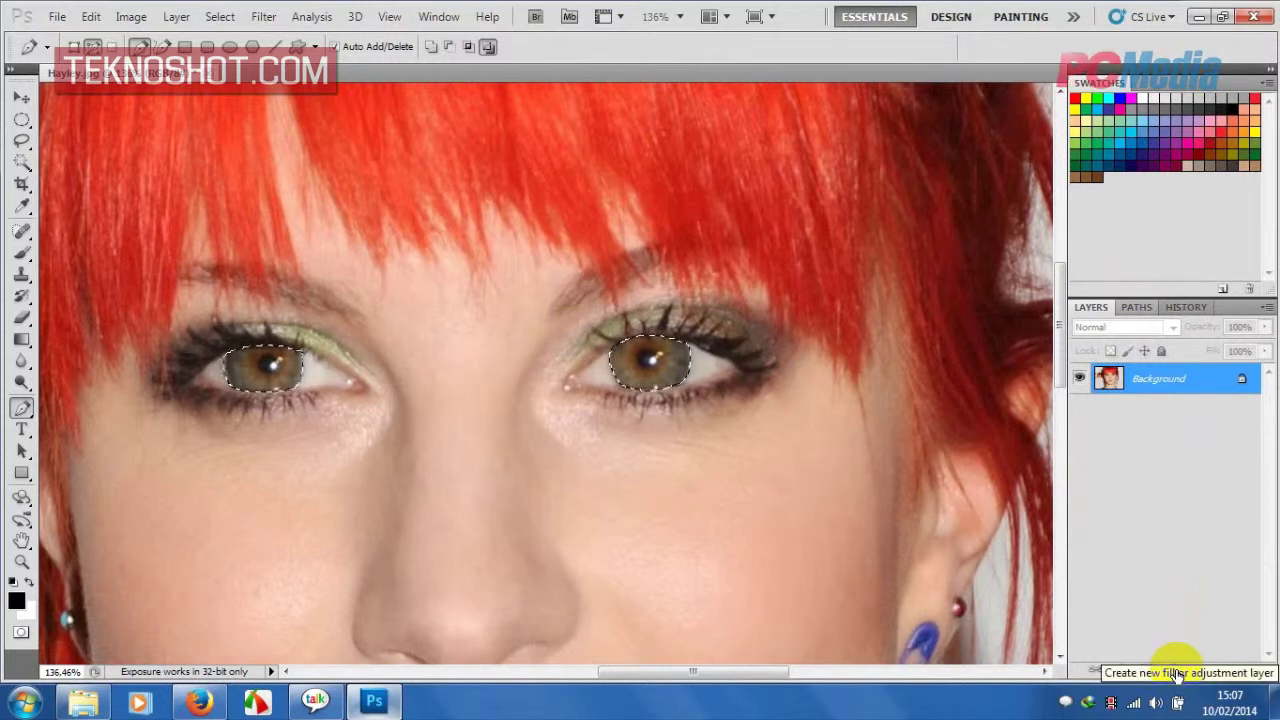
# Add a Hue/Saturation adjustment on the iris selection with Hue +180, clipped to the layer below.
pyautogui.click(1176, 671)
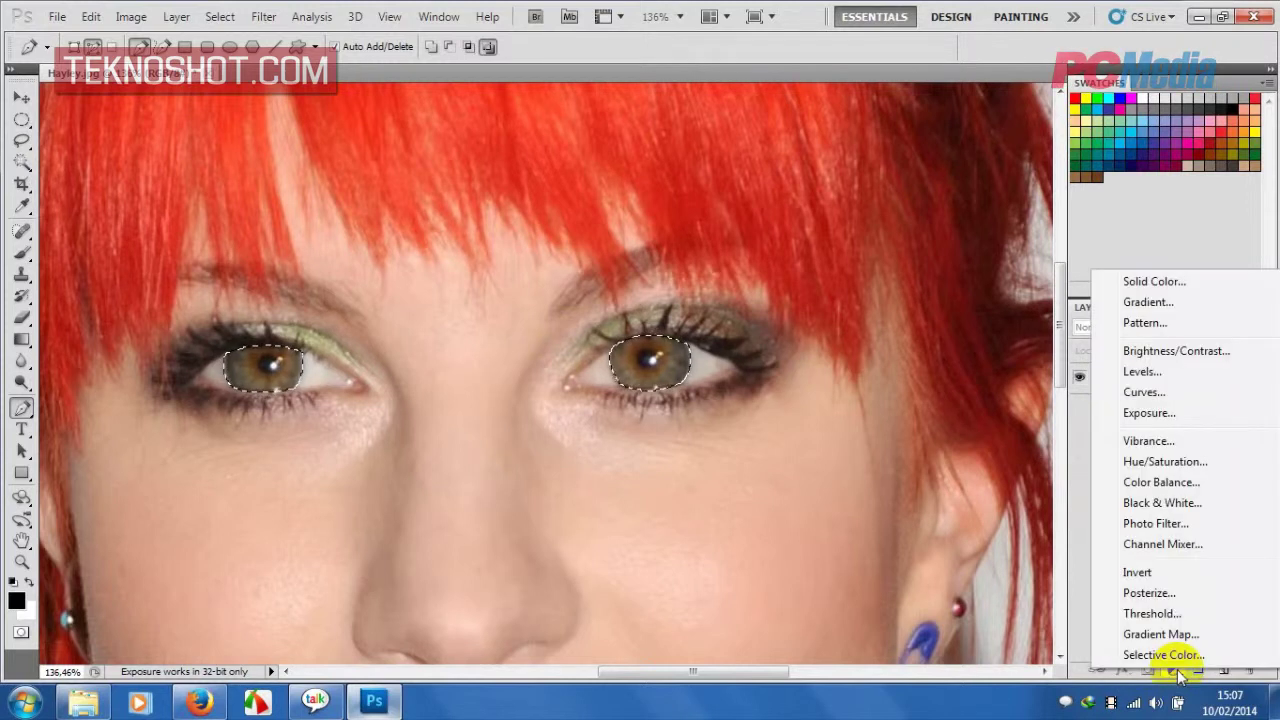
pyautogui.click(1158, 462)
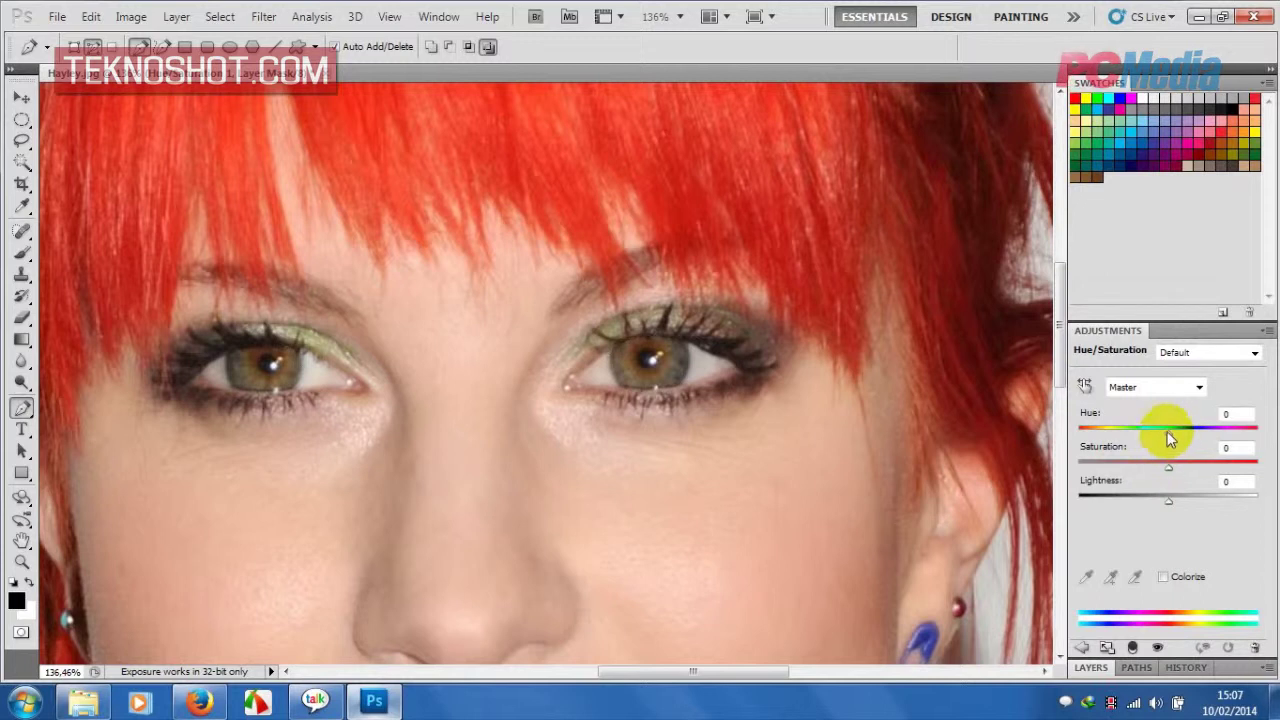
pyautogui.moveTo(1167, 431)
pyautogui.mouseDown()
pyautogui.moveTo(1155, 433)
pyautogui.moveTo(1250, 435)
pyautogui.moveTo(1108, 426)
pyautogui.moveTo(1257, 426)
pyautogui.moveTo(1243, 424)
pyautogui.moveTo(1214, 437)
pyautogui.moveTo(1275, 449)
pyautogui.mouseUp()
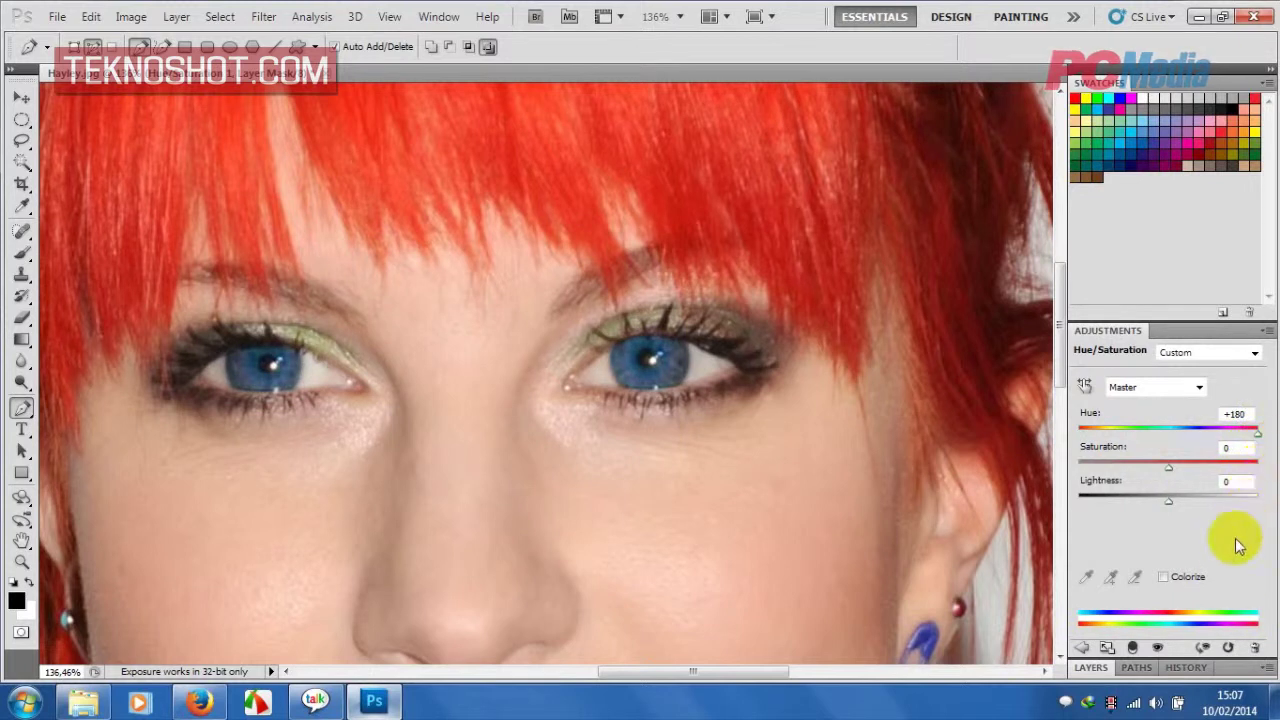
pyautogui.click(1134, 649)
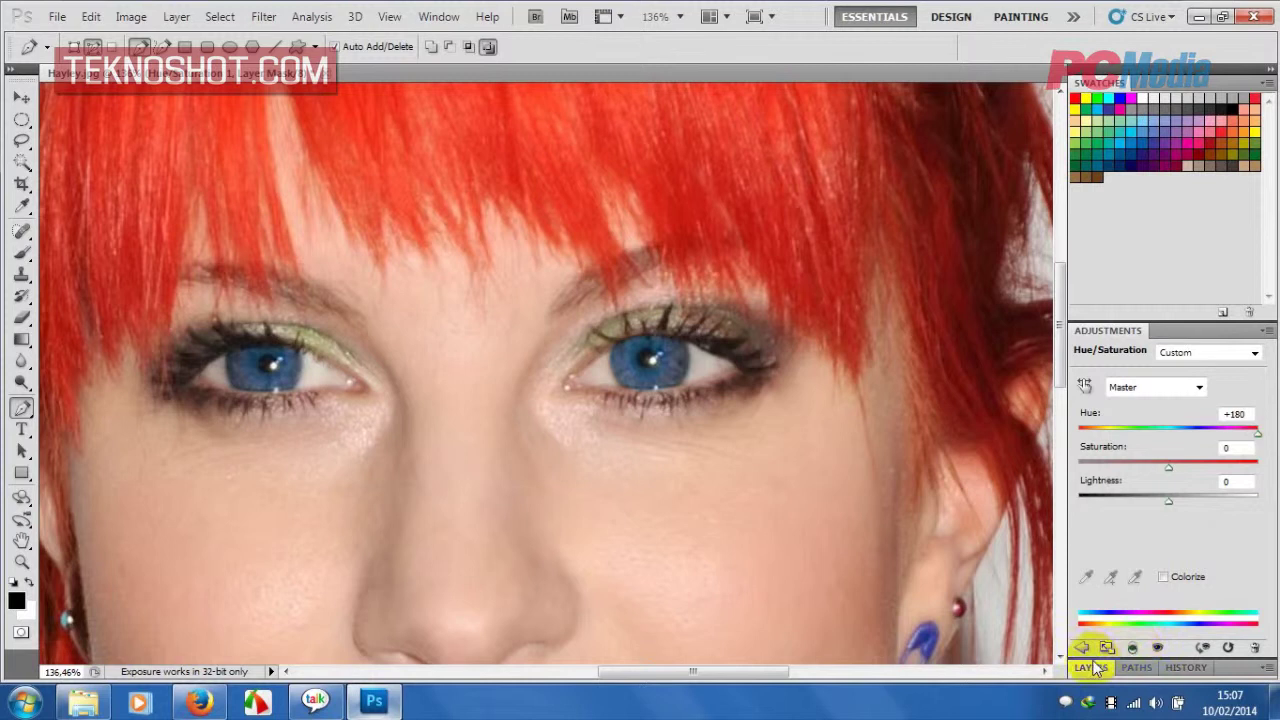
# Switch the Hue/Saturation layer to Color blend mode and select the Move tool.
pyautogui.click(1091, 668)
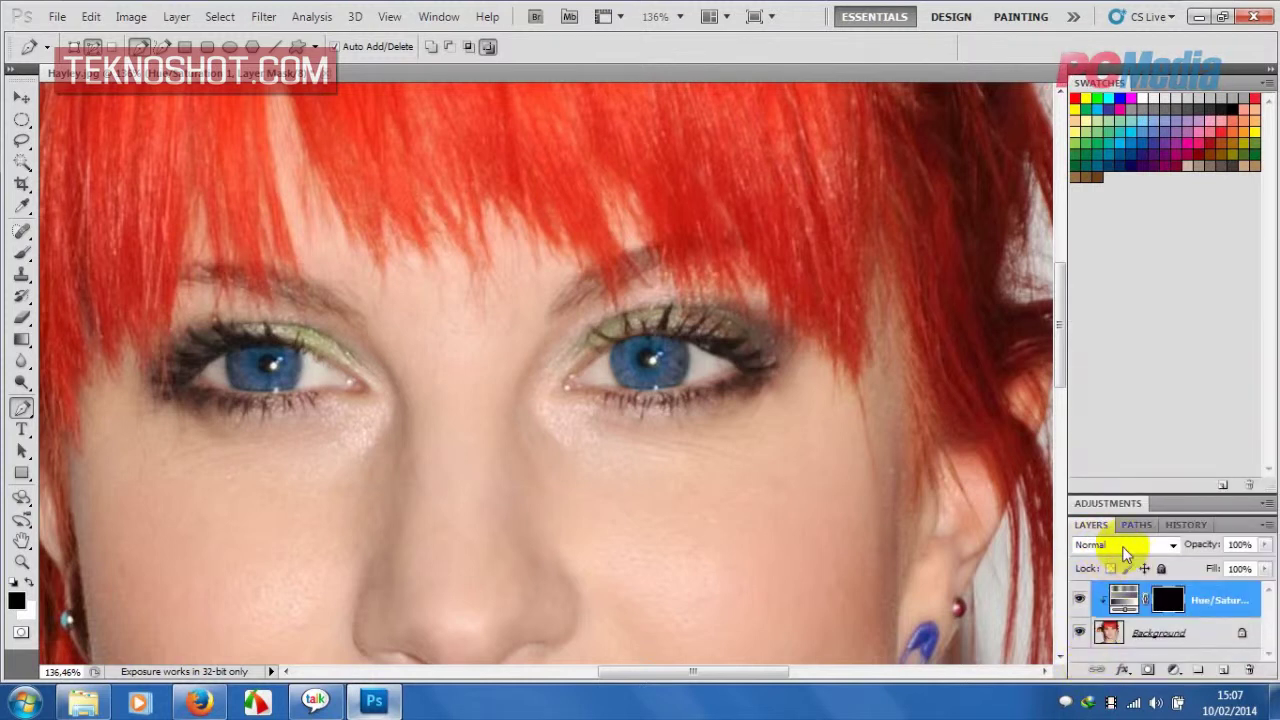
pyautogui.click(1173, 546)
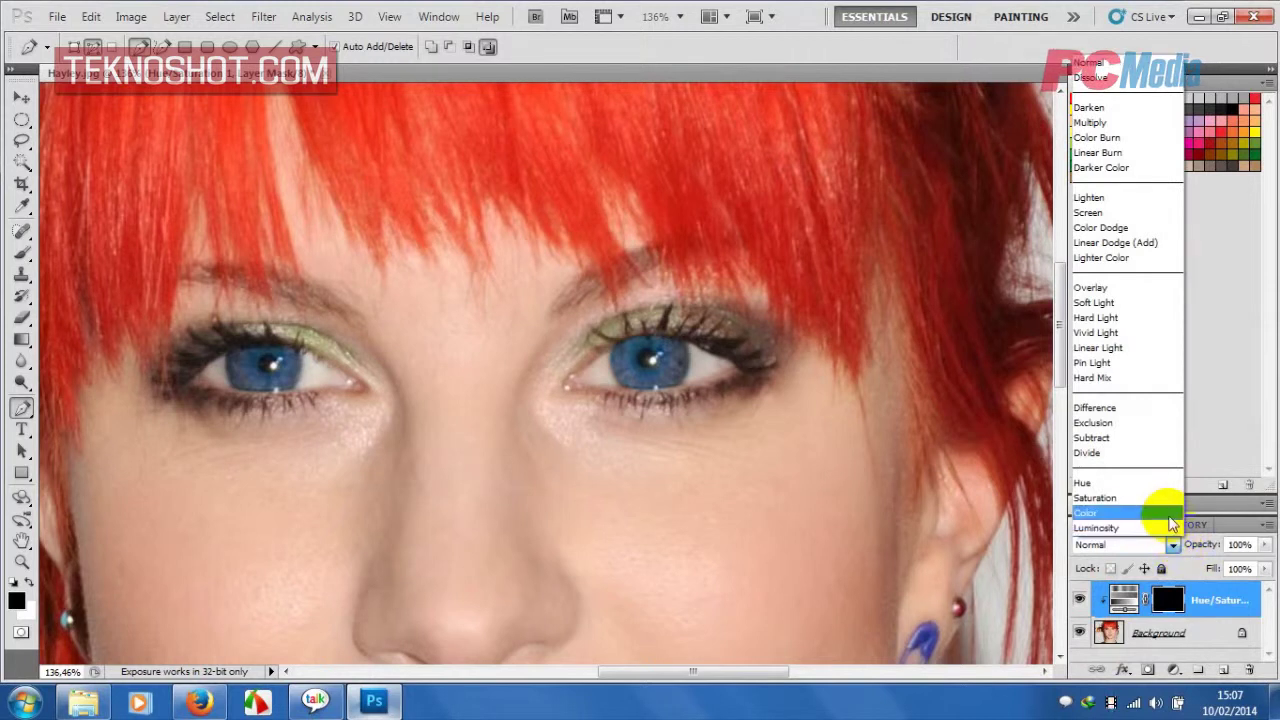
pyautogui.click(1170, 513)
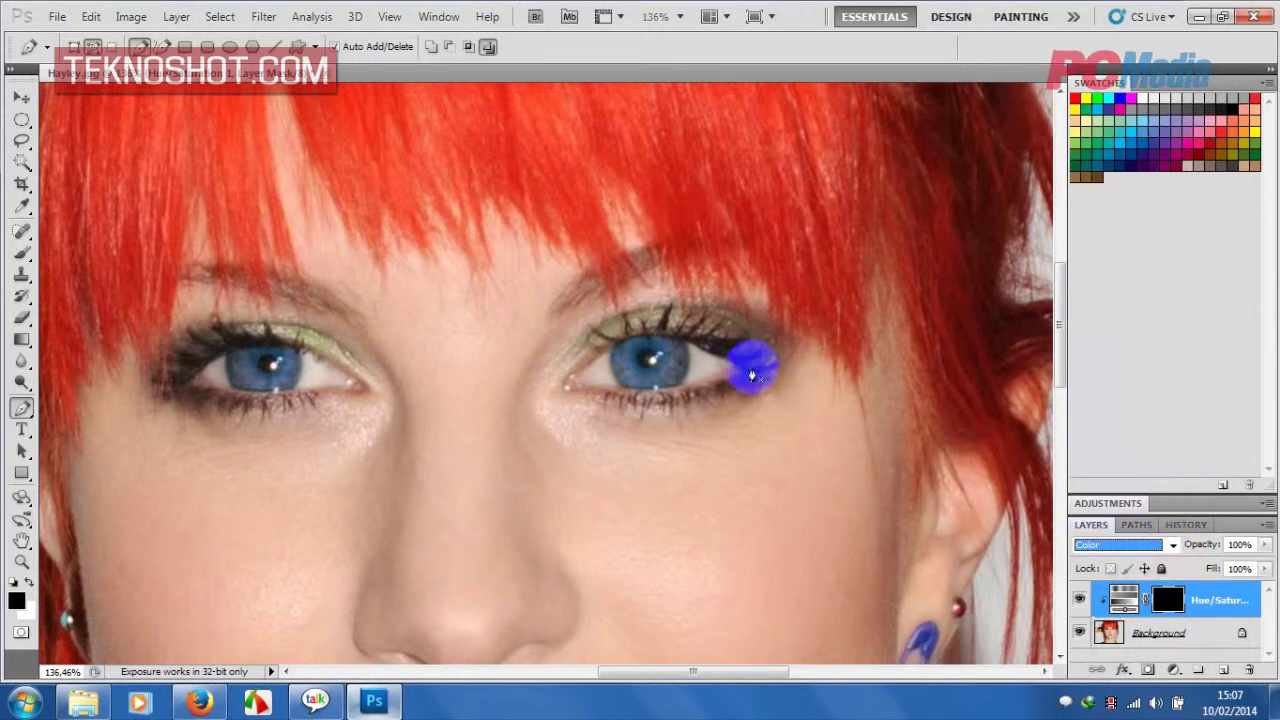
pyautogui.click(22, 97)
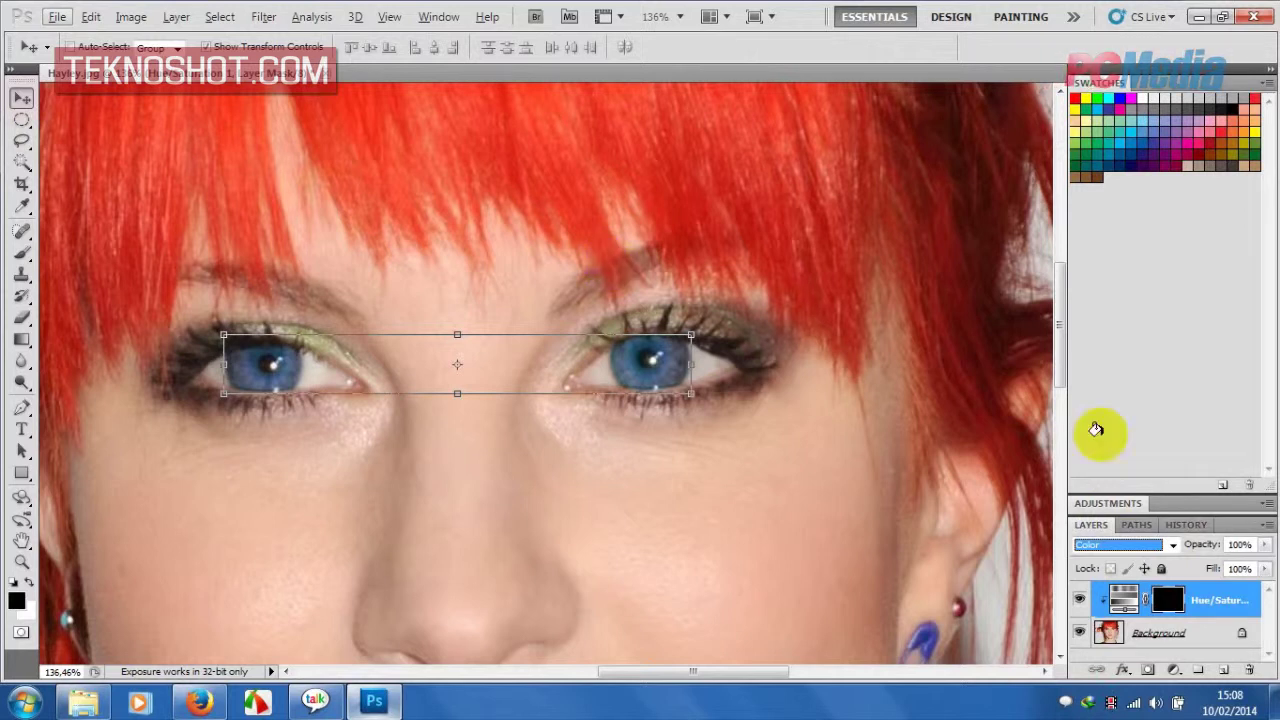
# Zoom out to fit the whole portrait in the window and select the Elliptical Marquee tool.
pyautogui.hotkey('ctrl', '-')
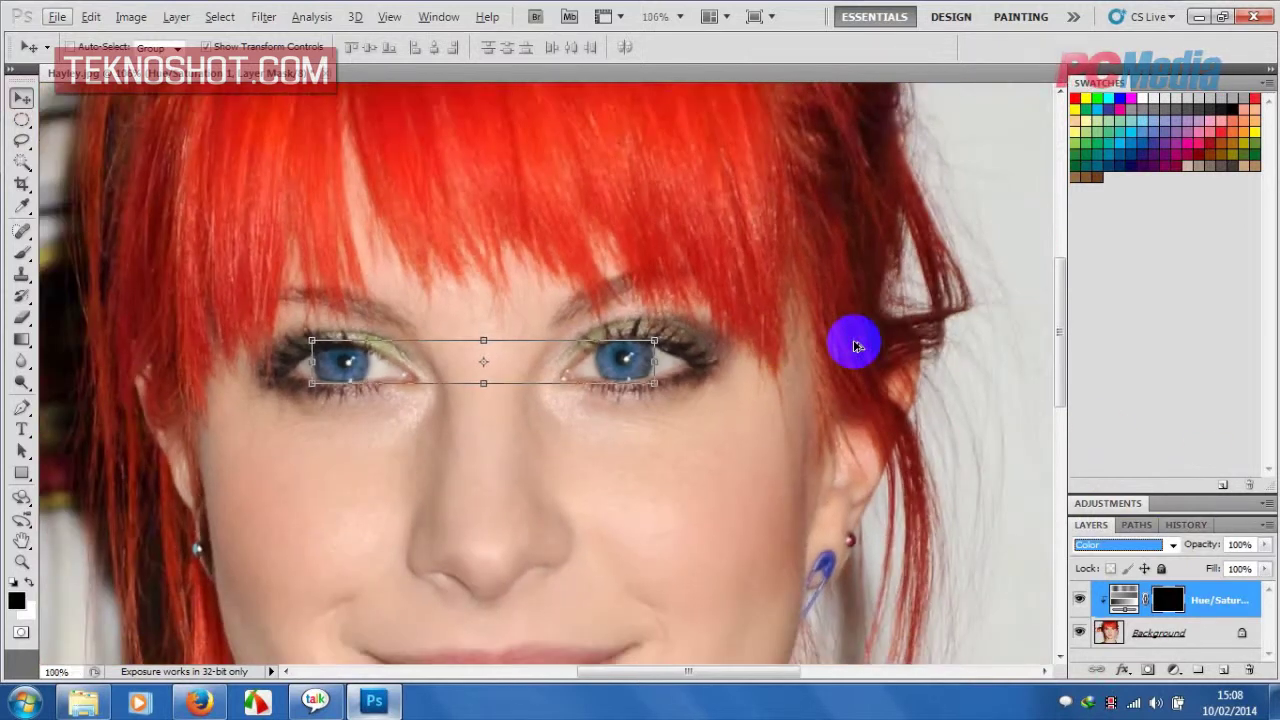
pyautogui.hotkey('ctrl', '0')
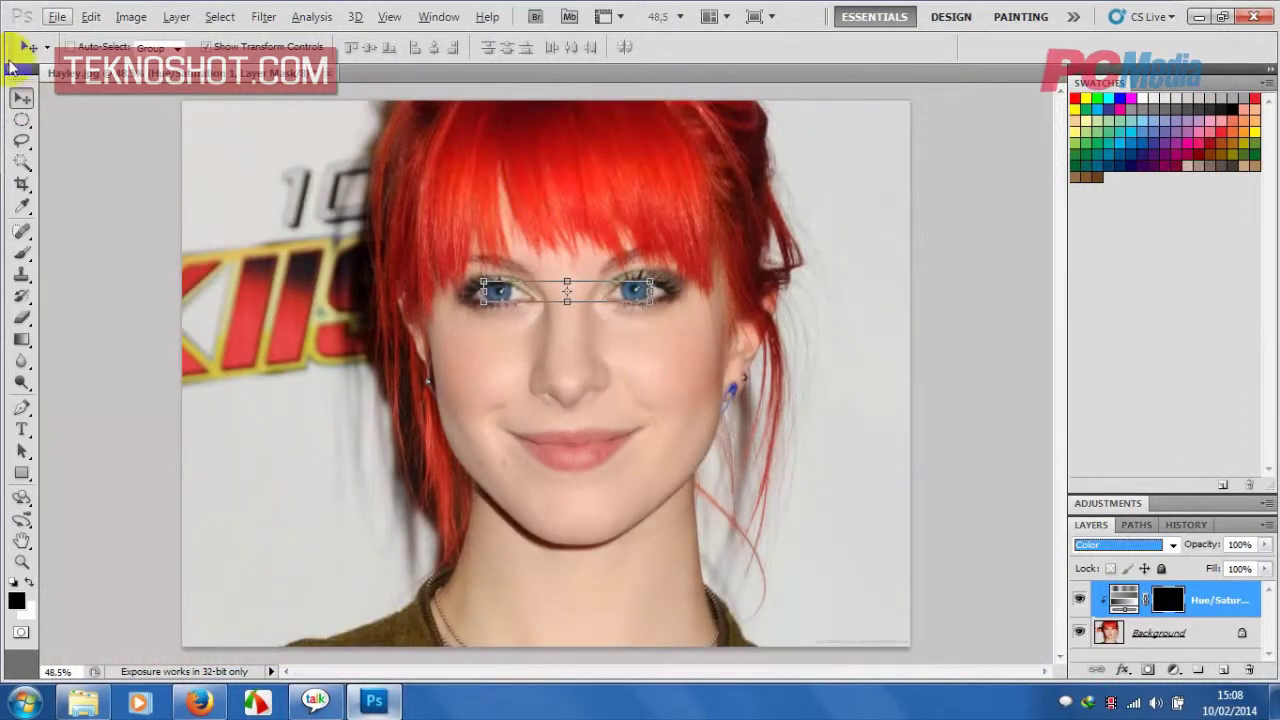
pyautogui.click(22, 119)
pyautogui.moveTo(24, 119); pyautogui.dragTo(47, 120)
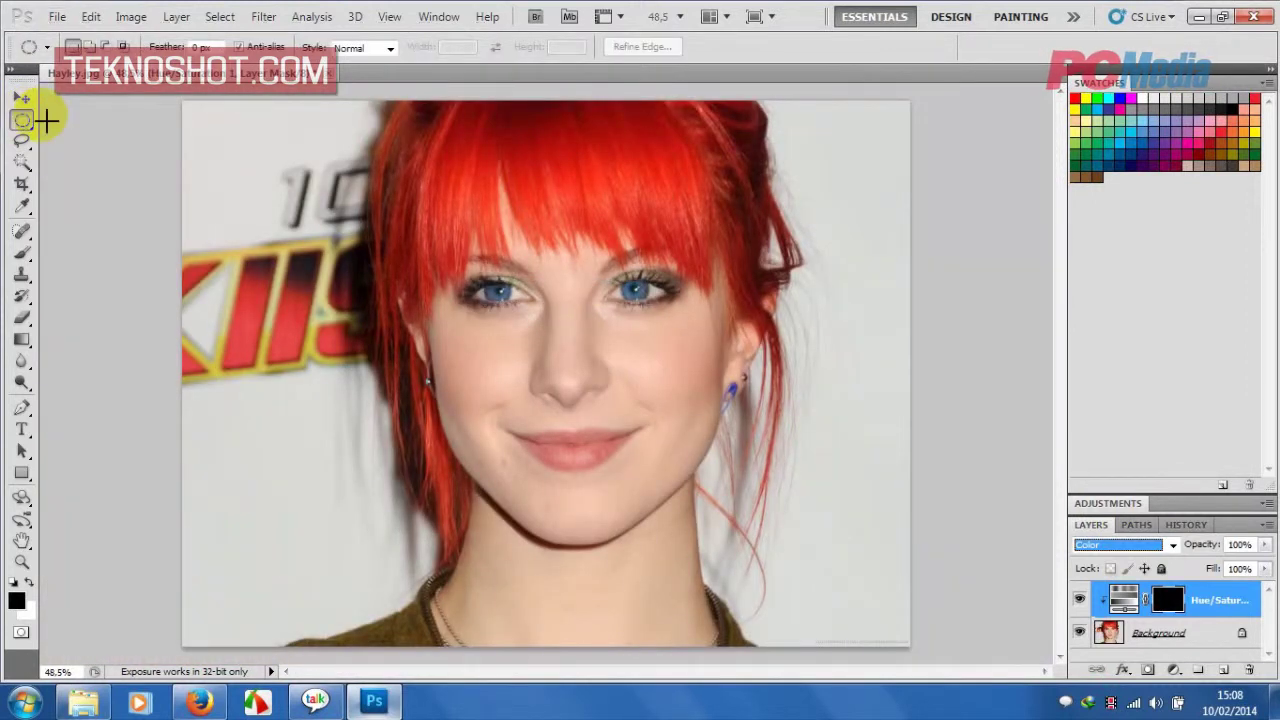